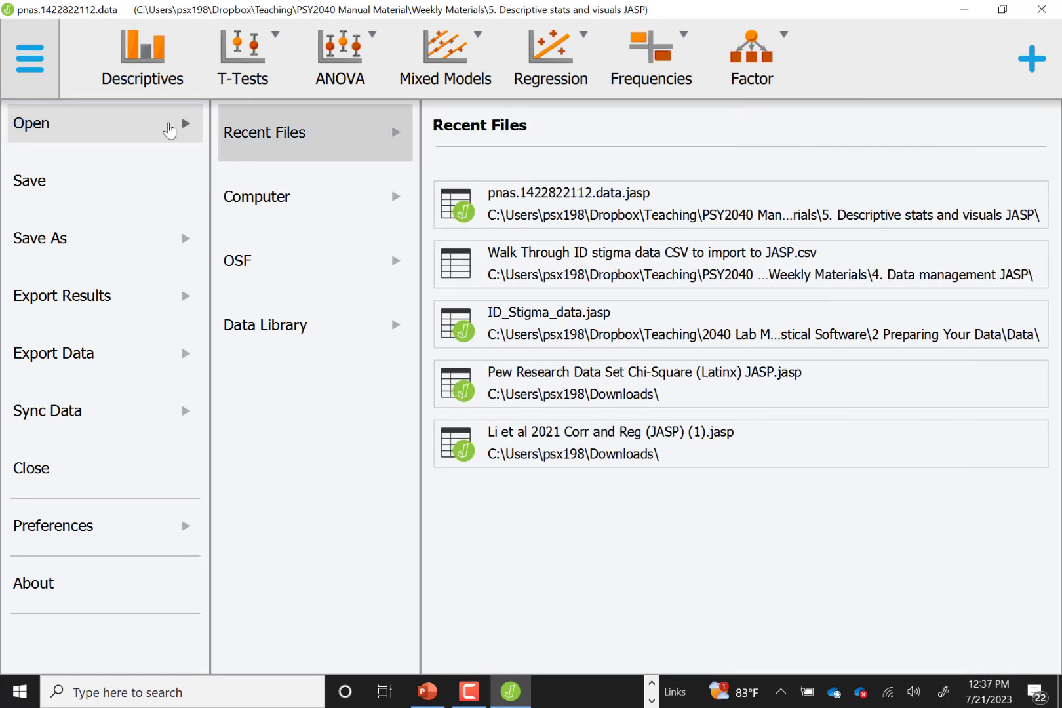
# Start a Descriptive Statistics analysis and assign age_mean, threatbychall and stereoIAT_D as its variables.
pyautogui.click(284, 205)
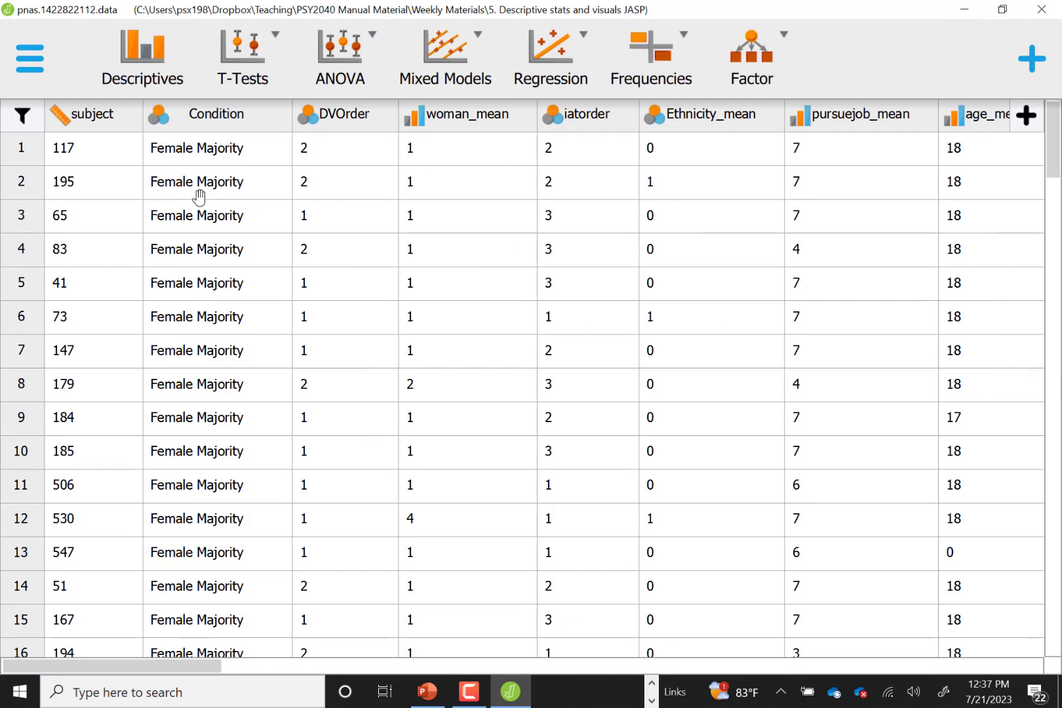
pyautogui.click(150, 77)
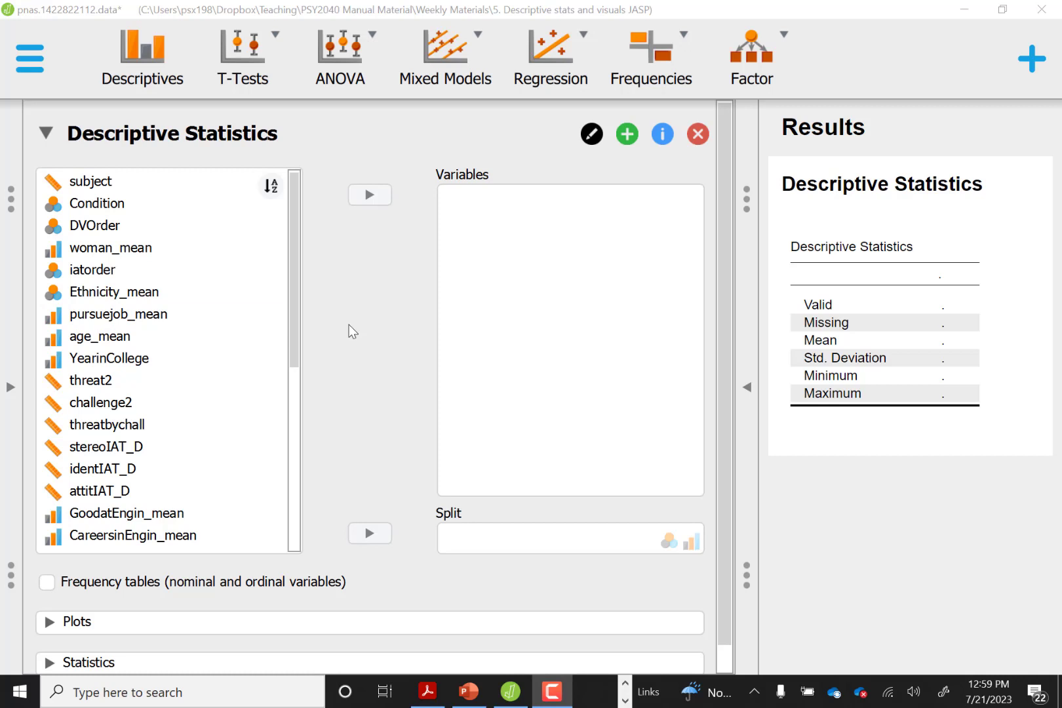
pyautogui.click(128, 345)
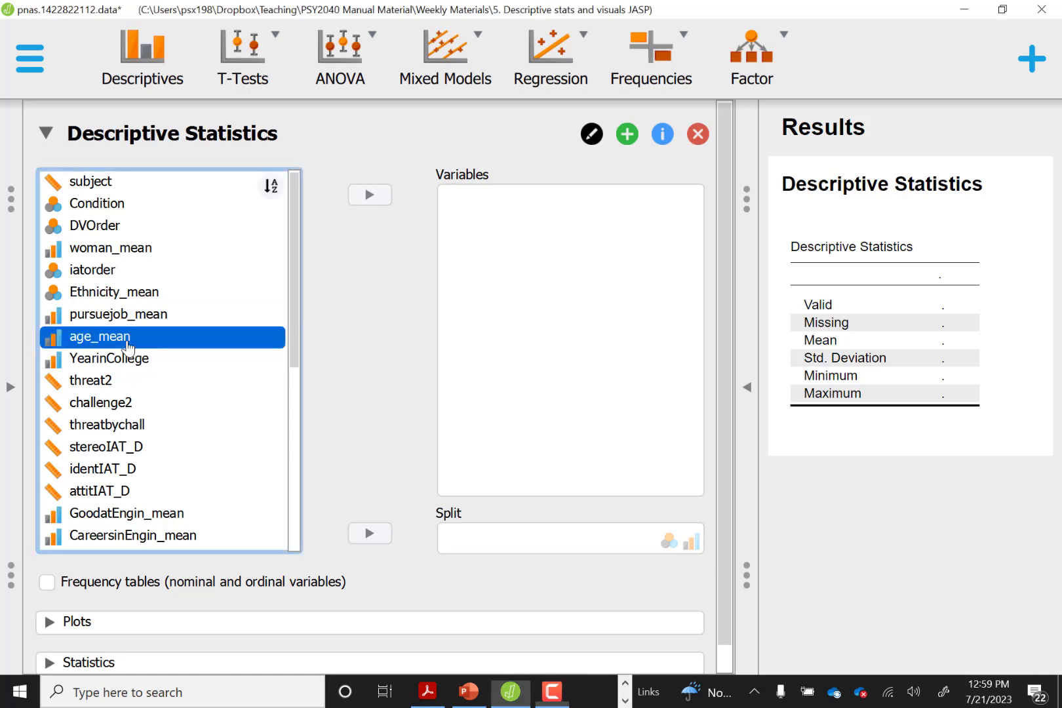
pyautogui.click(370, 195)
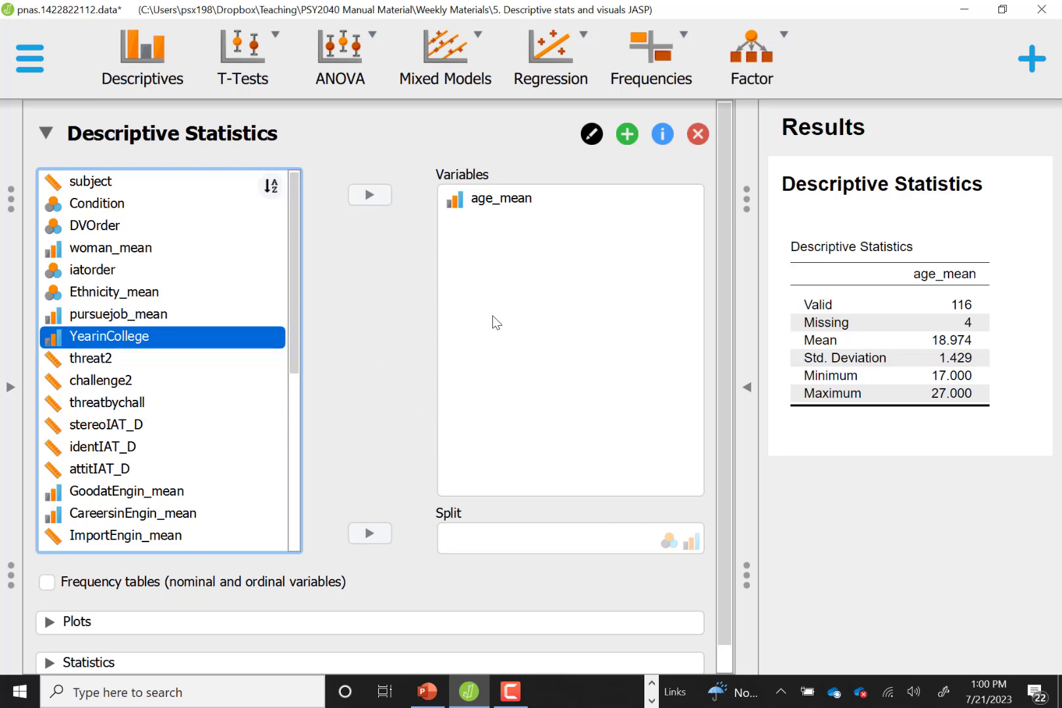
pyautogui.doubleClick(129, 402)
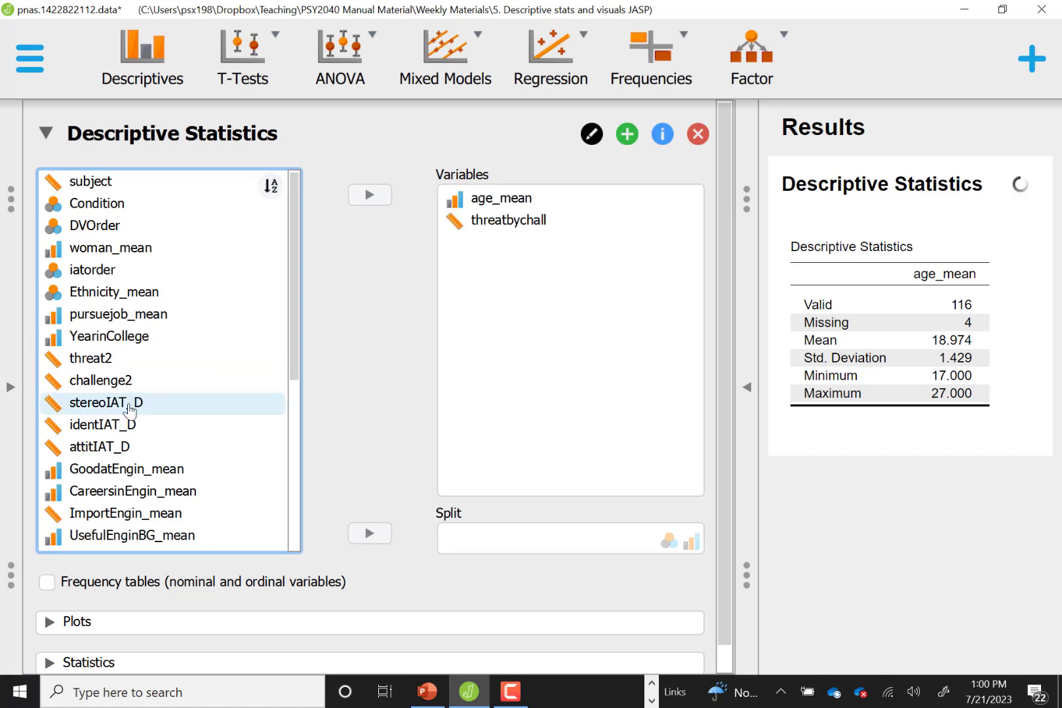
pyautogui.doubleClick(129, 402)
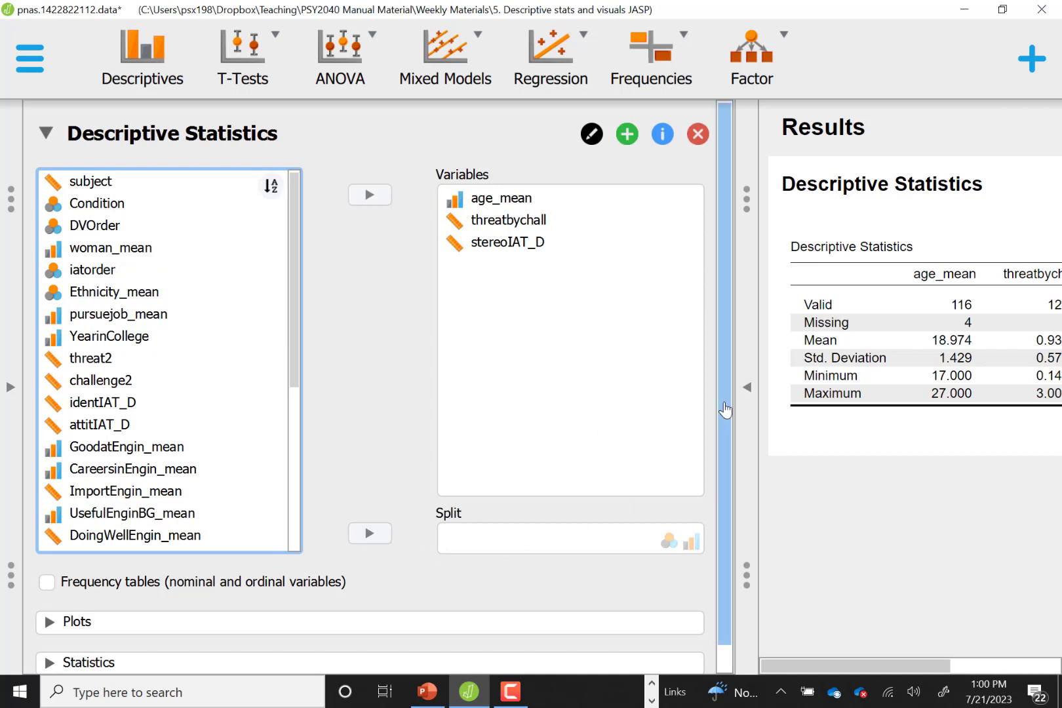
# Add the median and mode to the central tendency statistics of the descriptives analysis.
pyautogui.scroll(-2, 720, 469)
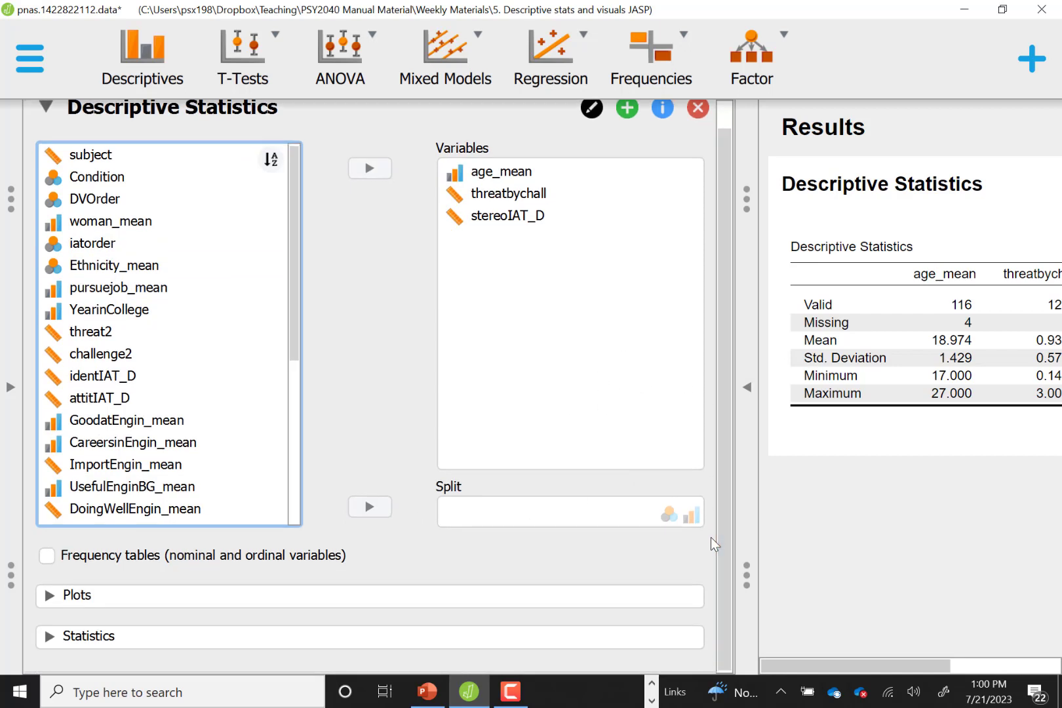
pyautogui.click(156, 644)
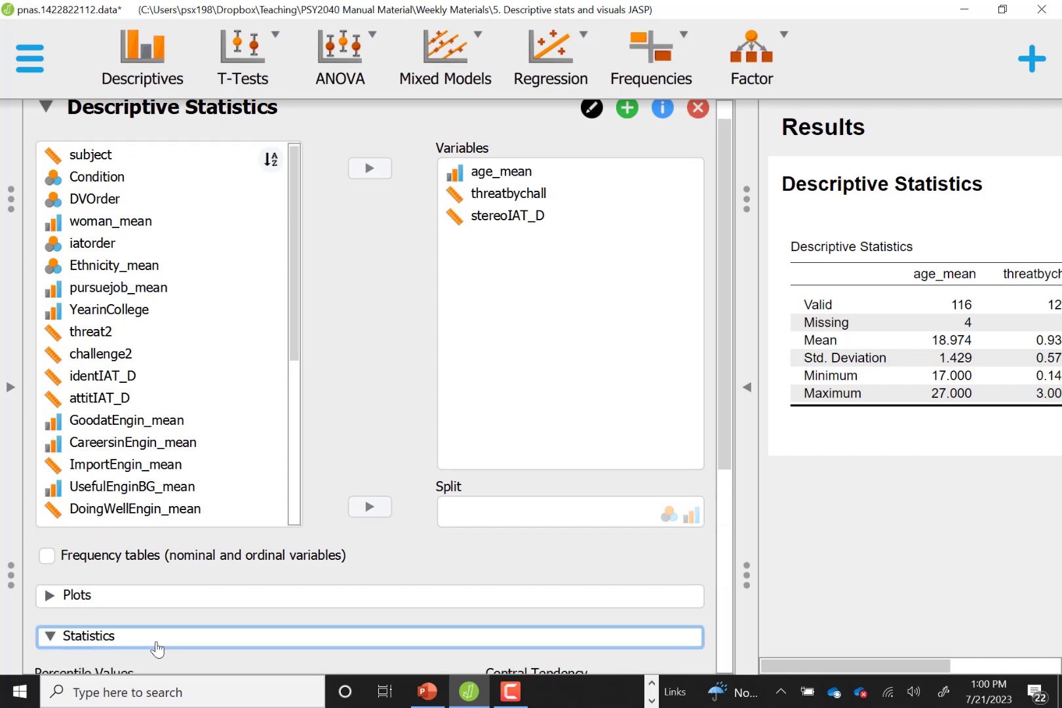
pyautogui.scroll(-5, 300, 525)
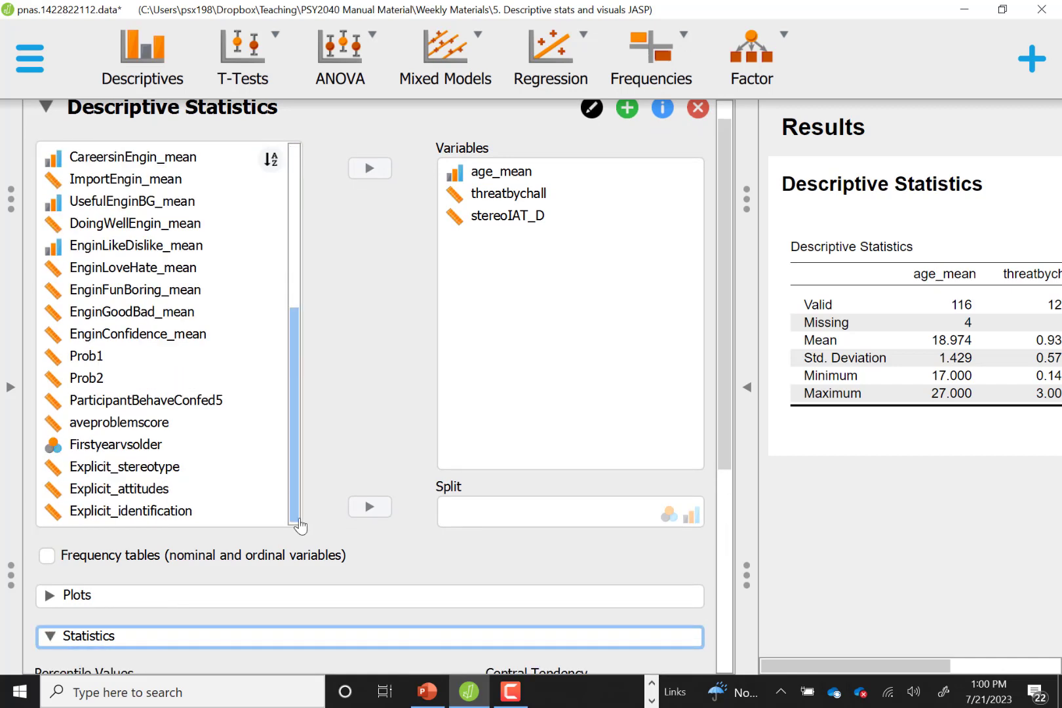
pyautogui.scroll(-5, 355, 504)
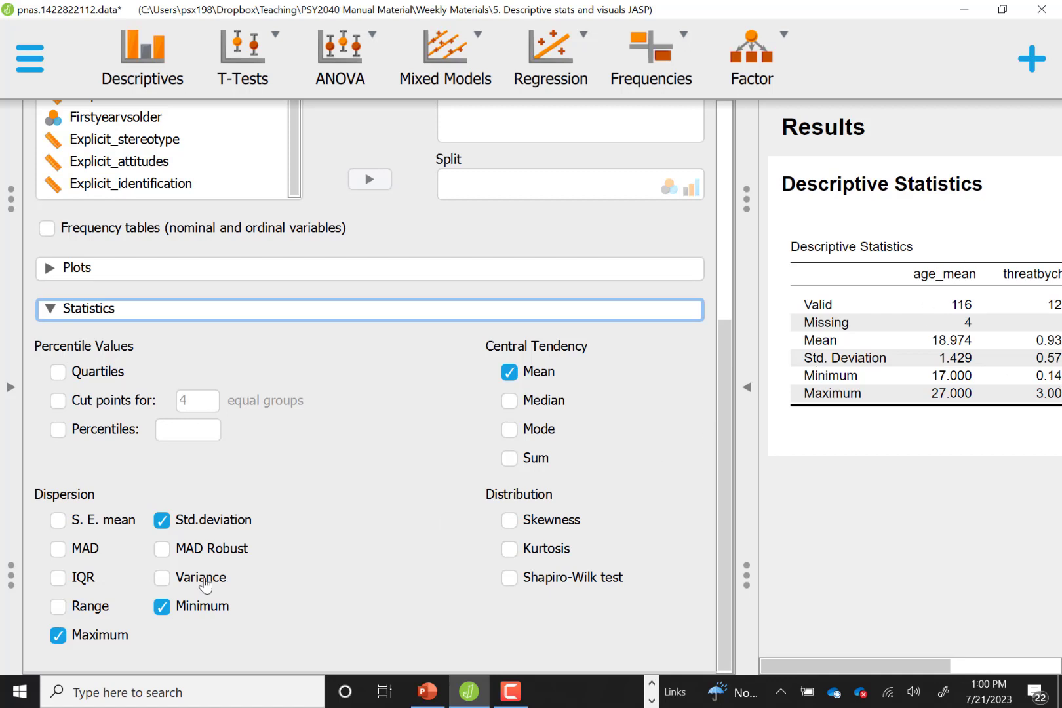
pyautogui.click(510, 401)
pyautogui.click(510, 430)
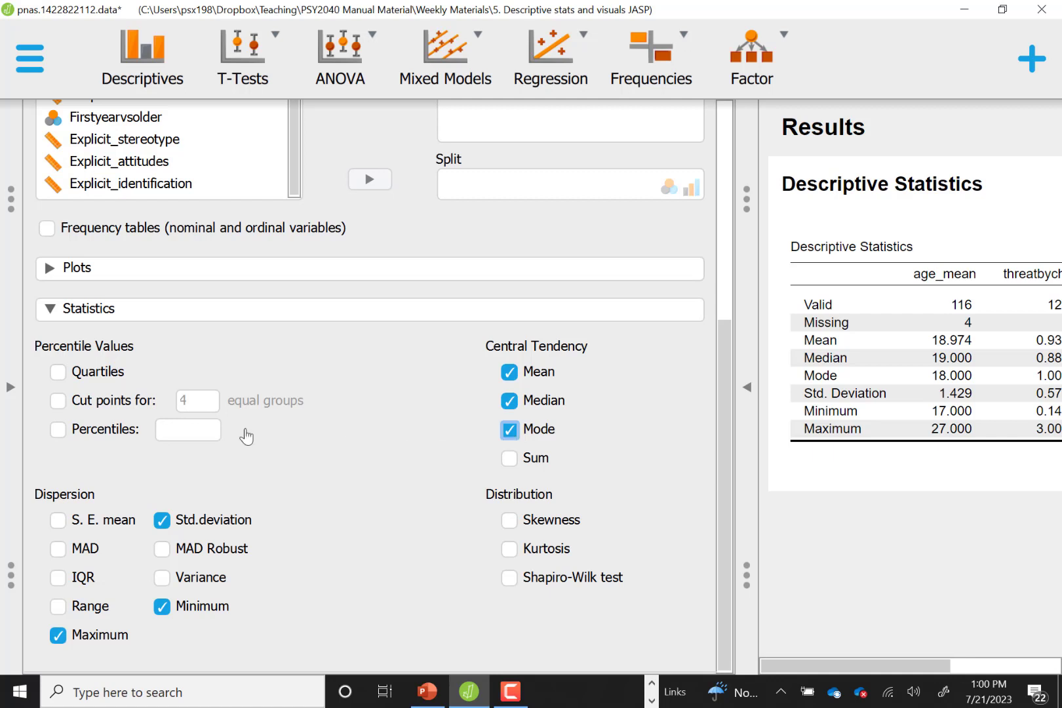
# Include quartiles as percentile values, plus IQR and range as dispersion measures.
pyautogui.click(59, 373)
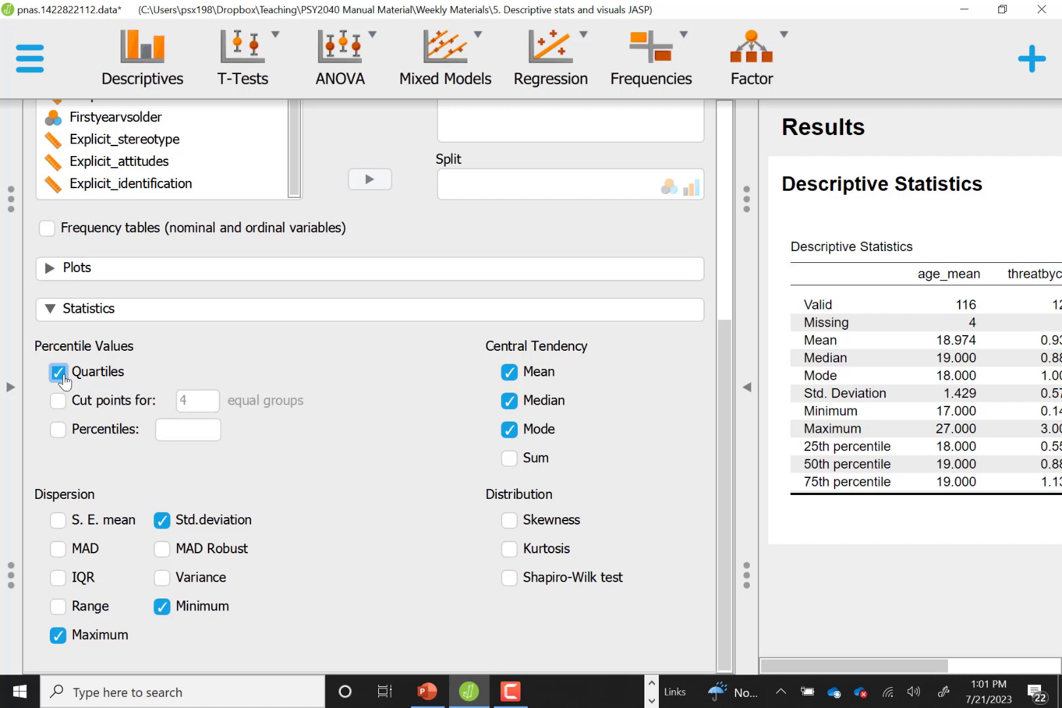
pyautogui.click(82, 584)
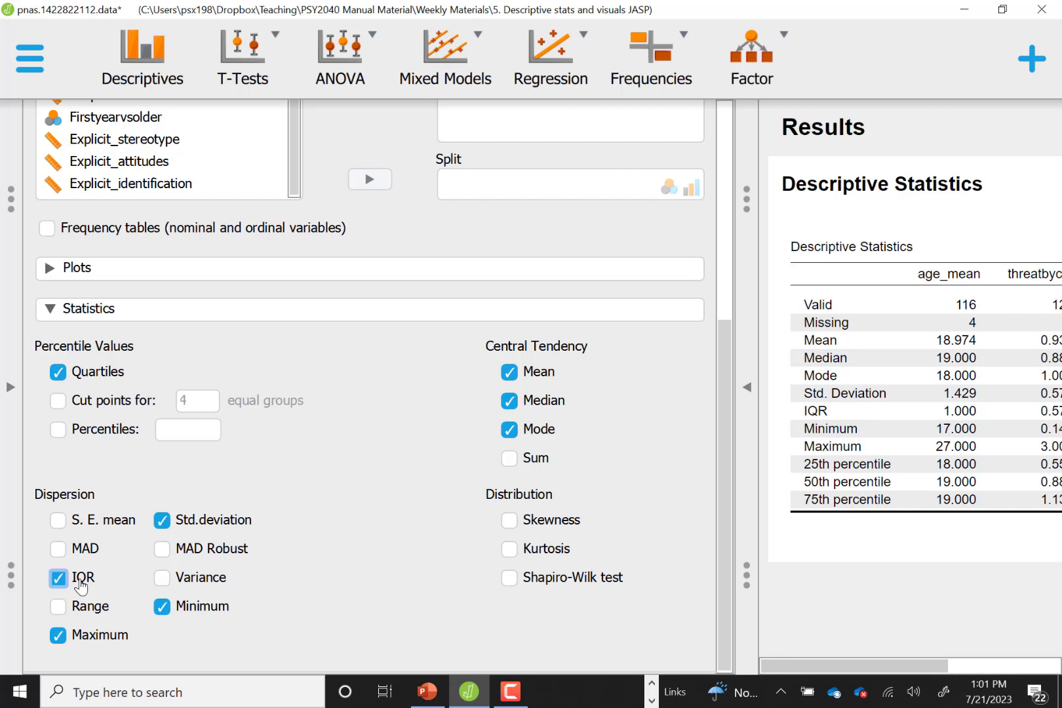
pyautogui.click(80, 613)
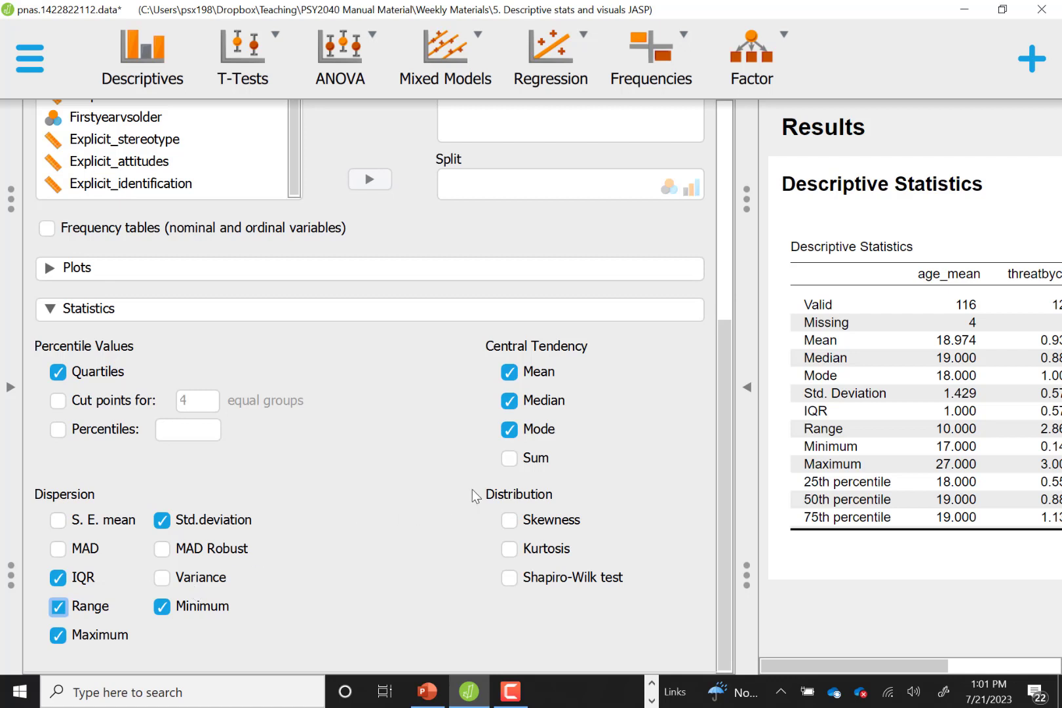
# Add skewness and kurtosis to the descriptives and expand the results to show the whole statistics table.
pyautogui.click(544, 519)
pyautogui.click(544, 549)
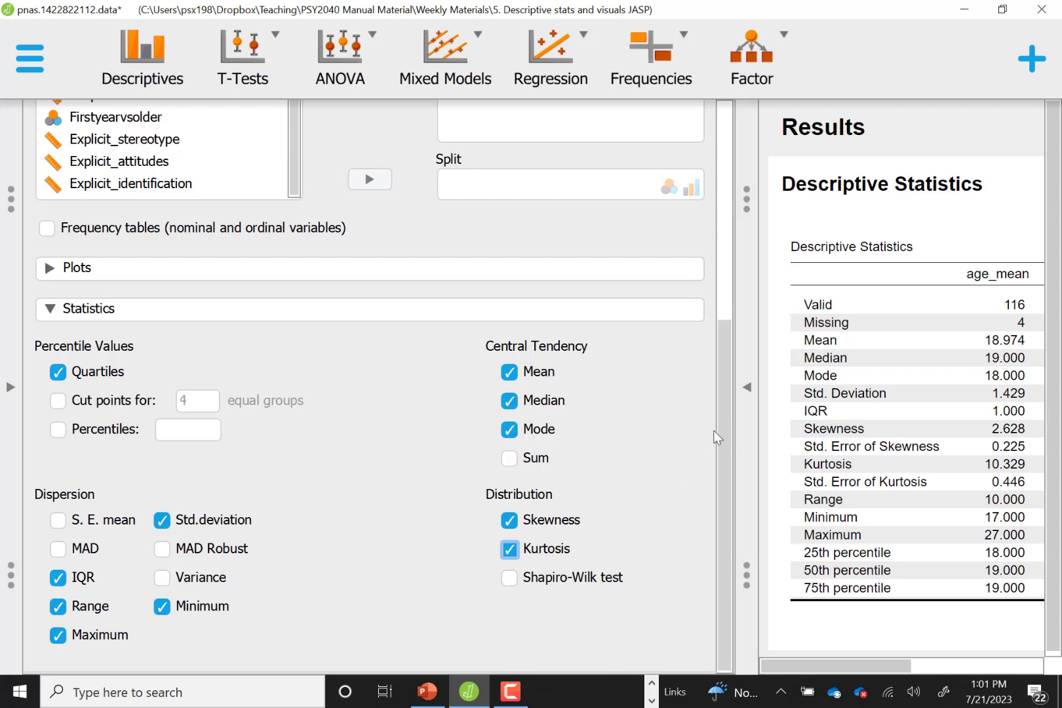
pyautogui.click(749, 402)
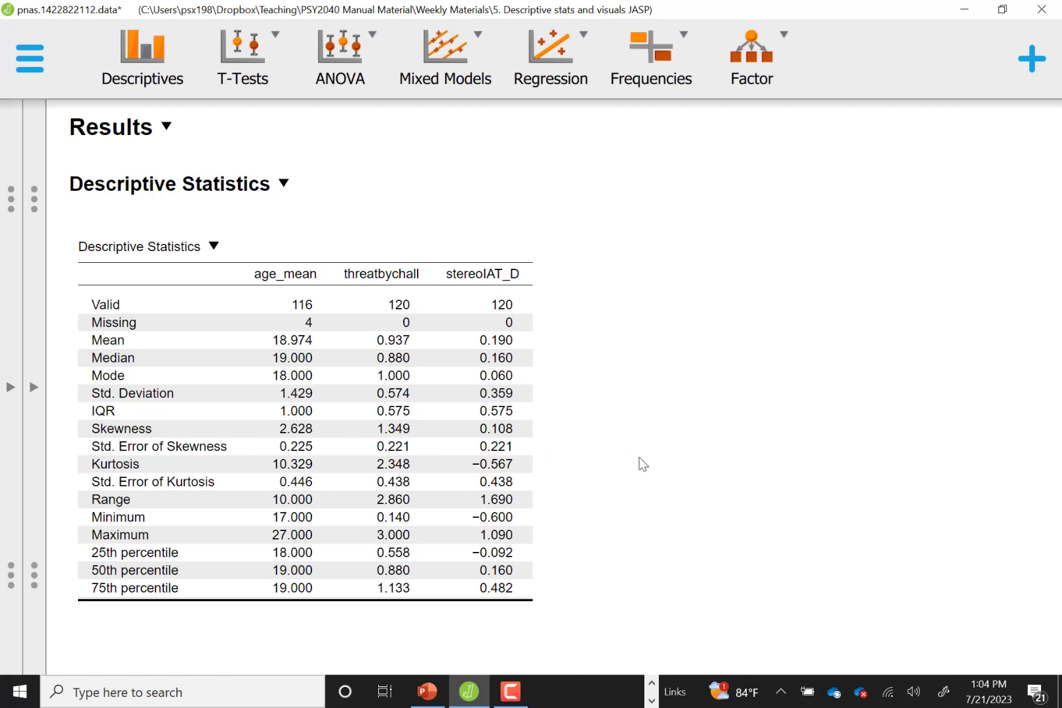
# Enable frequency tables for nominal and ordinal variables and view the age_mean frequencies in the expanded results.
pyautogui.click(32, 390)
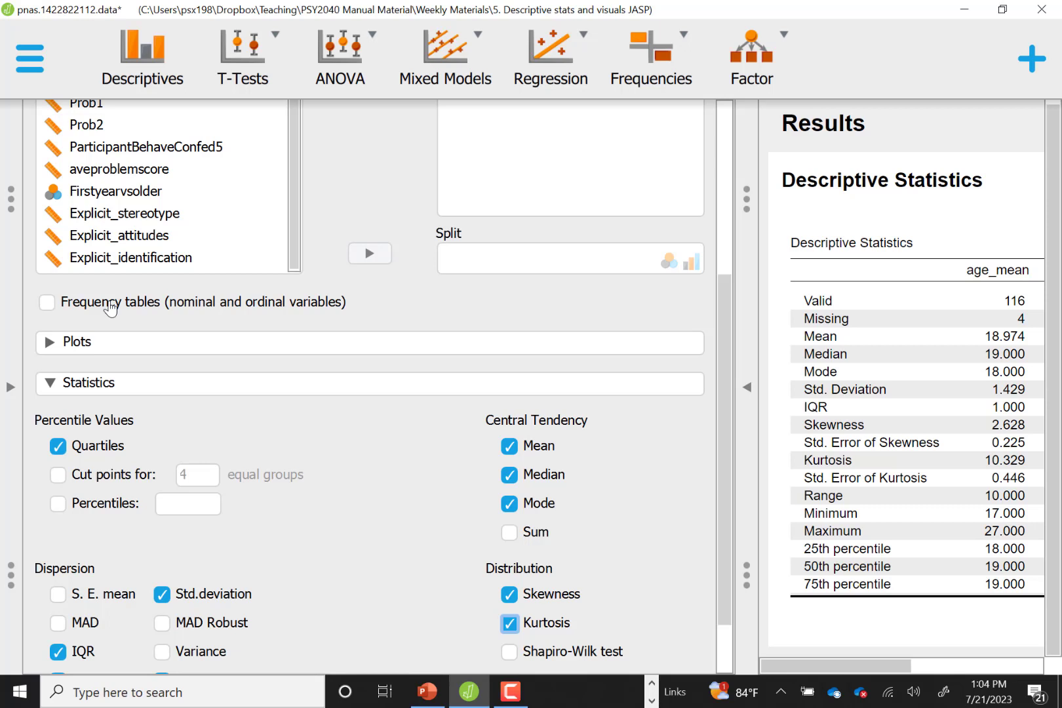
pyautogui.click(110, 307)
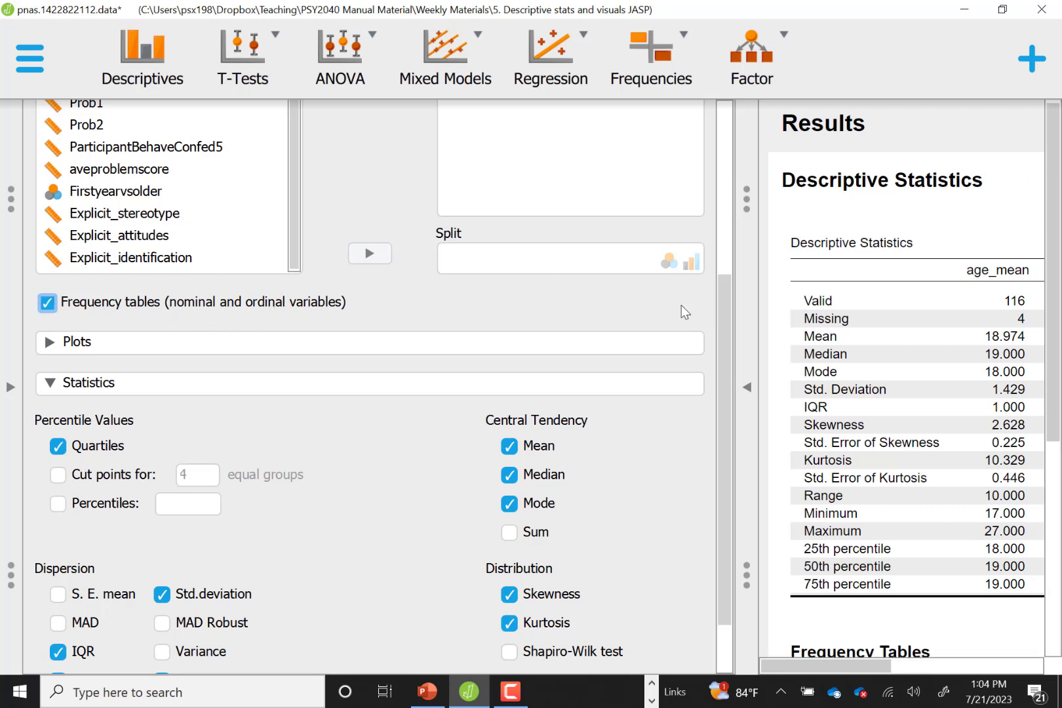
pyautogui.click(758, 364)
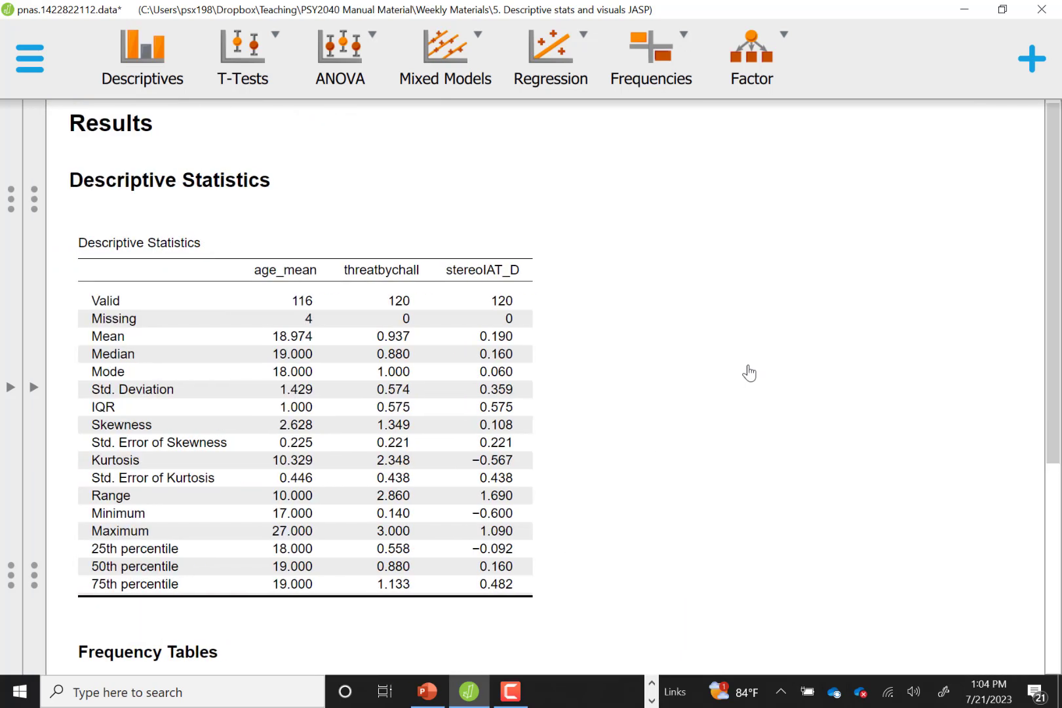
pyautogui.scroll(-2, 749, 372)
pyautogui.scroll(-3, 749, 372)
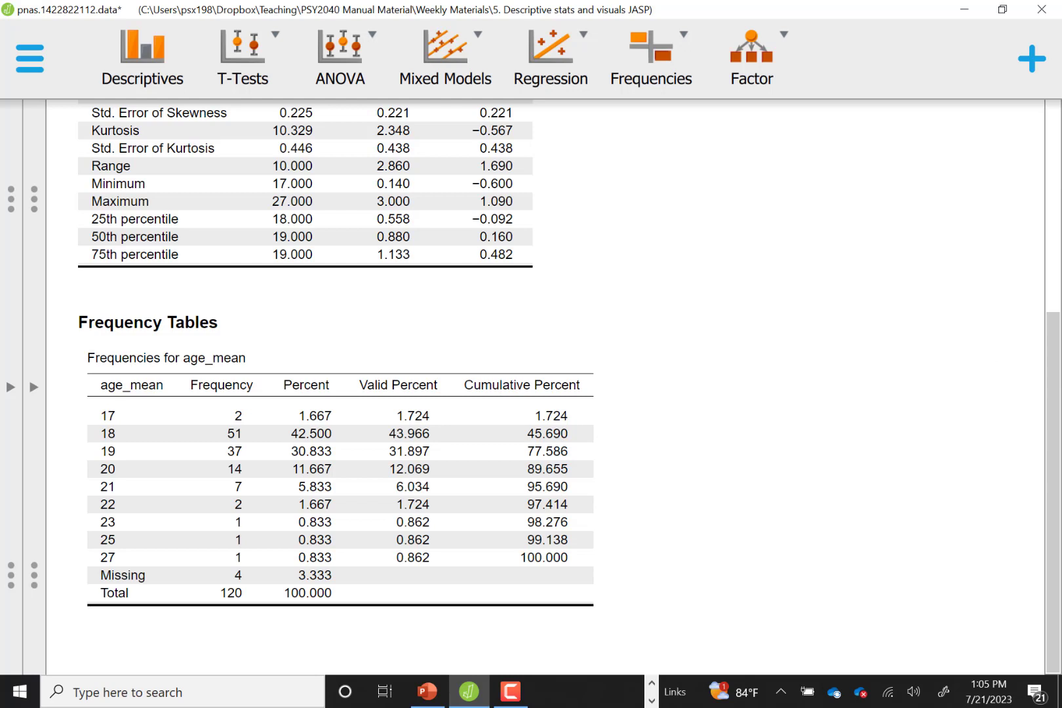
# Return to the analysis options and split the descriptive statistics by Condition.
pyautogui.click(35, 388)
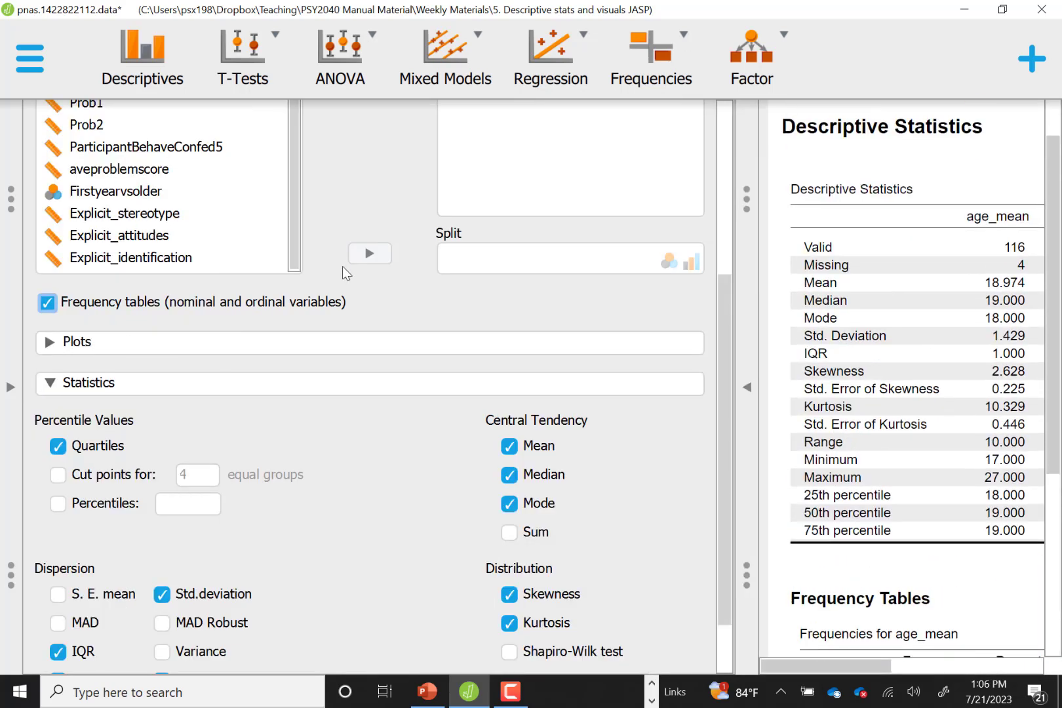
pyautogui.scroll(5, 343, 271)
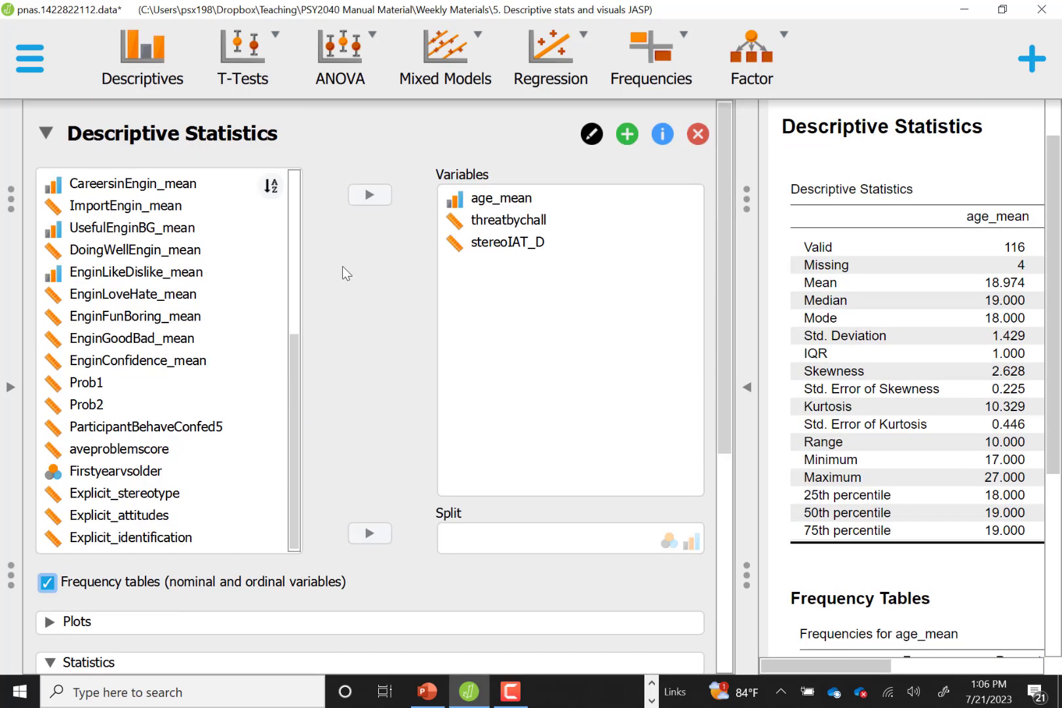
pyautogui.scroll(5, 148, 248)
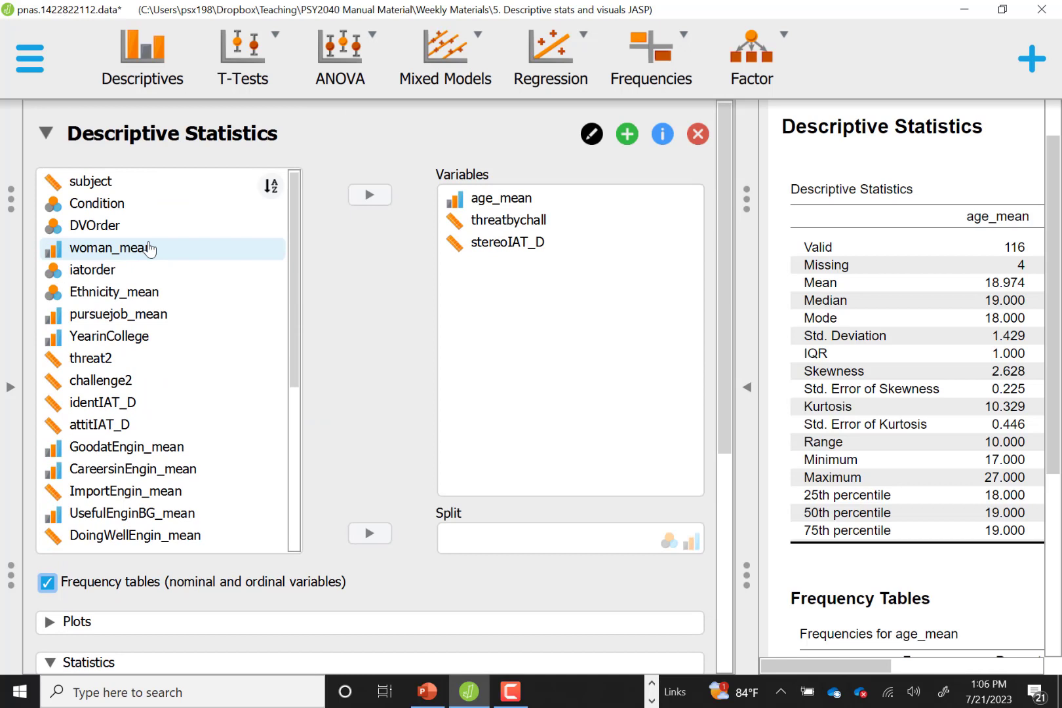
pyautogui.click(118, 205)
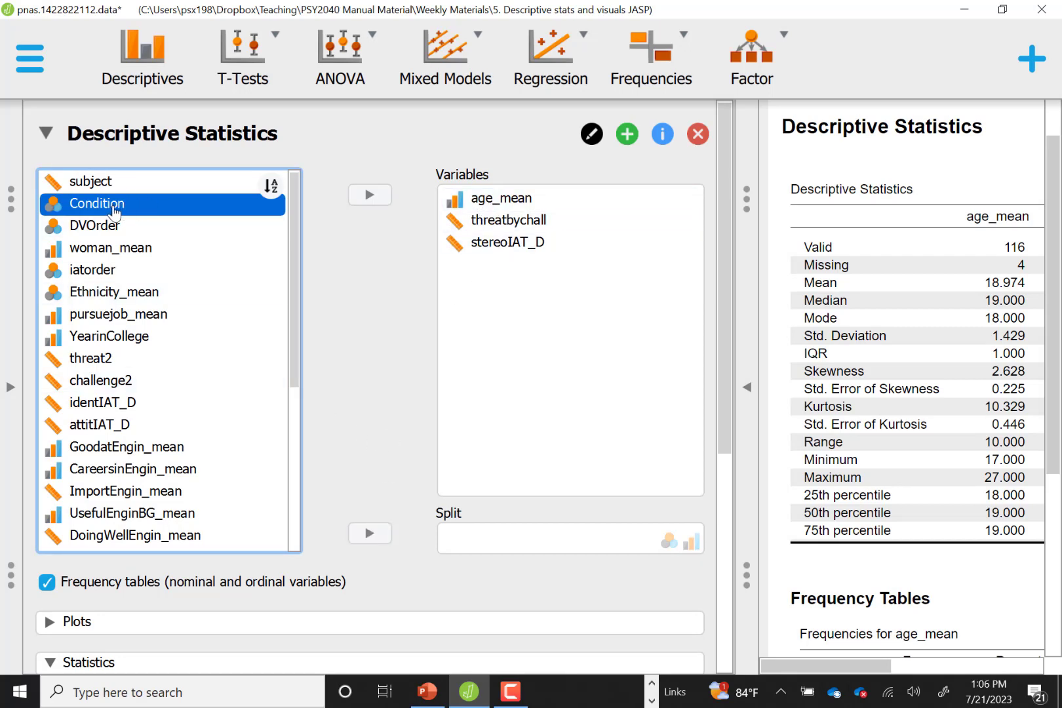
pyautogui.click(369, 533)
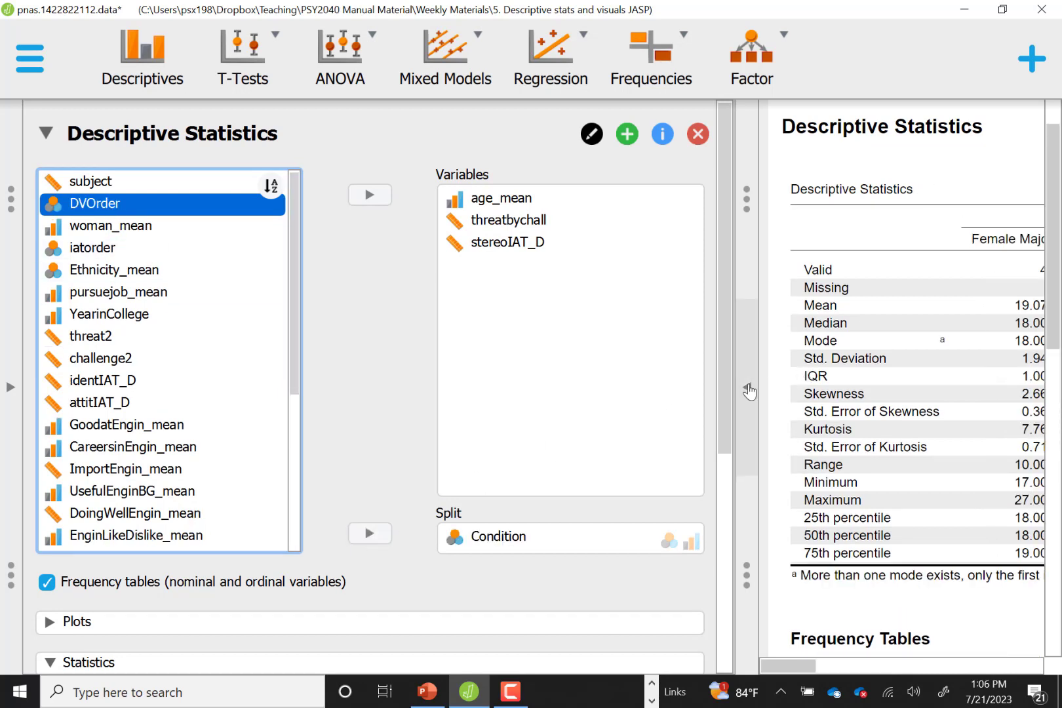
# Examine the descriptive statistics of all three variables and the age_mean frequencies for each Condition group.
pyautogui.click(749, 391)
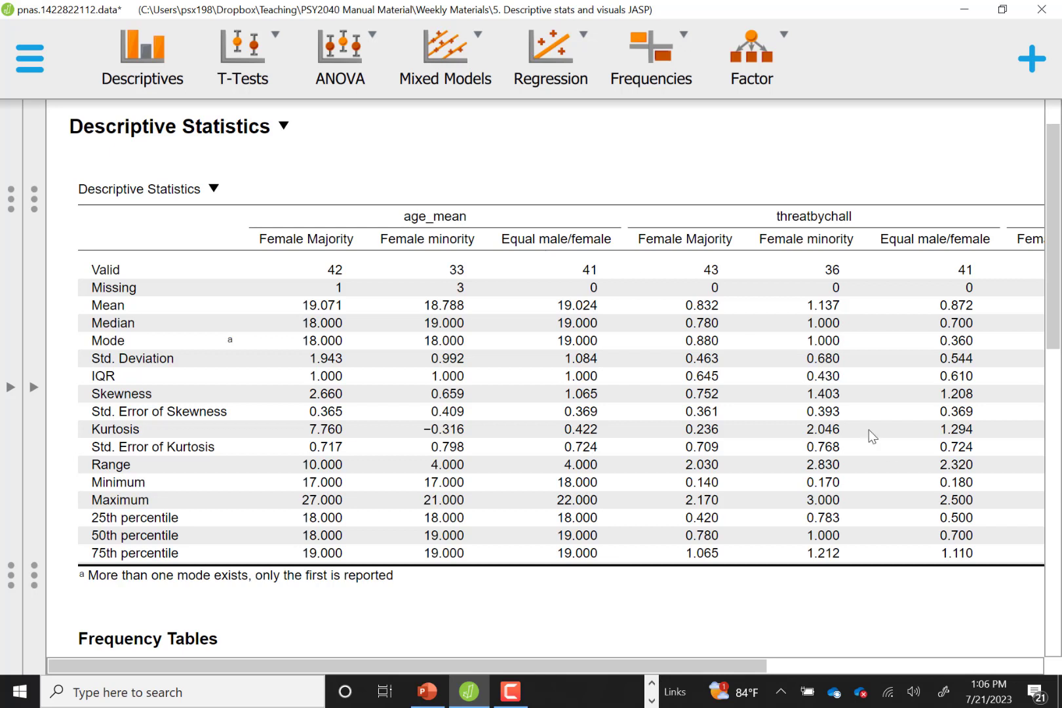
pyautogui.moveTo(570, 665); pyautogui.dragTo(851, 651)
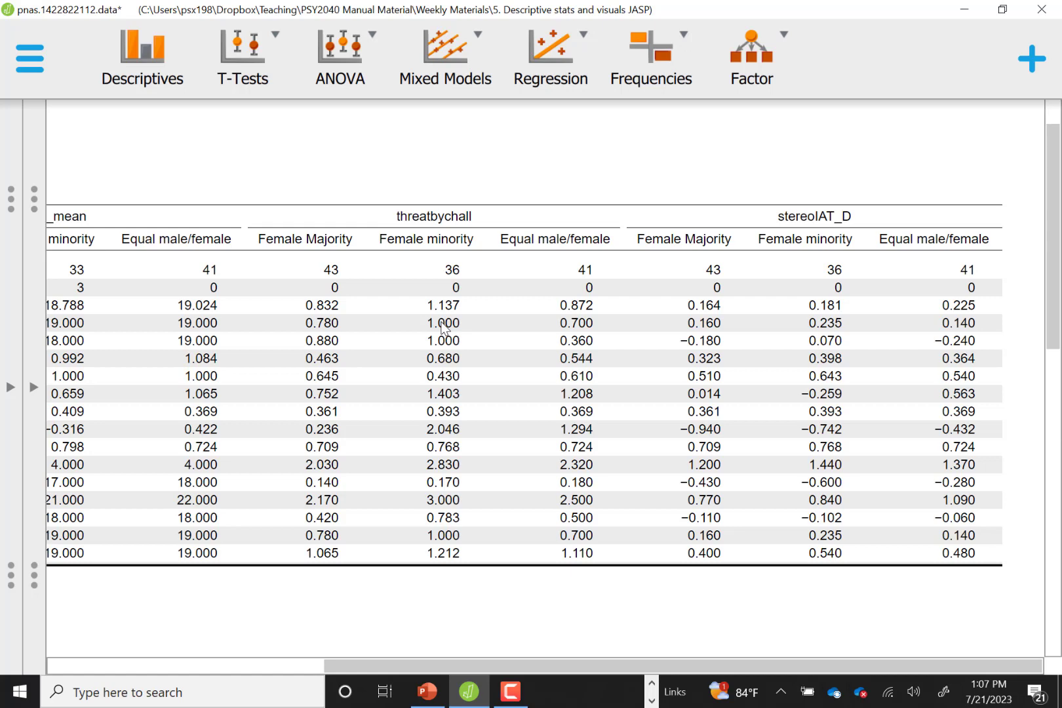
pyautogui.hscroll(-10, 443, 328)
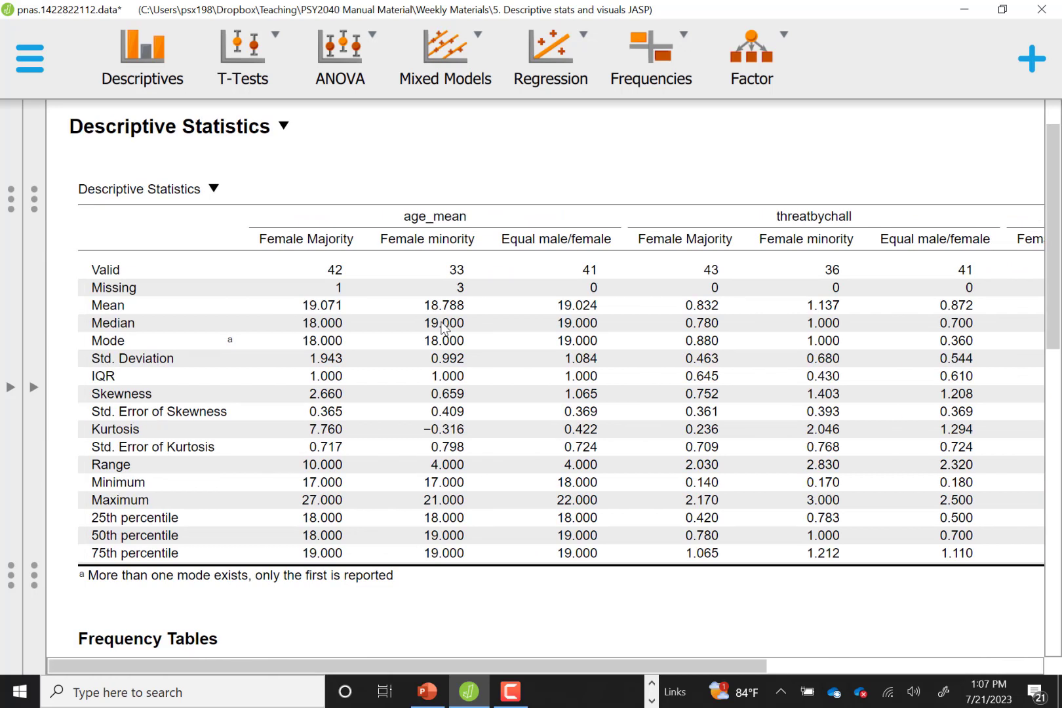
pyautogui.scroll(-6, 442, 327)
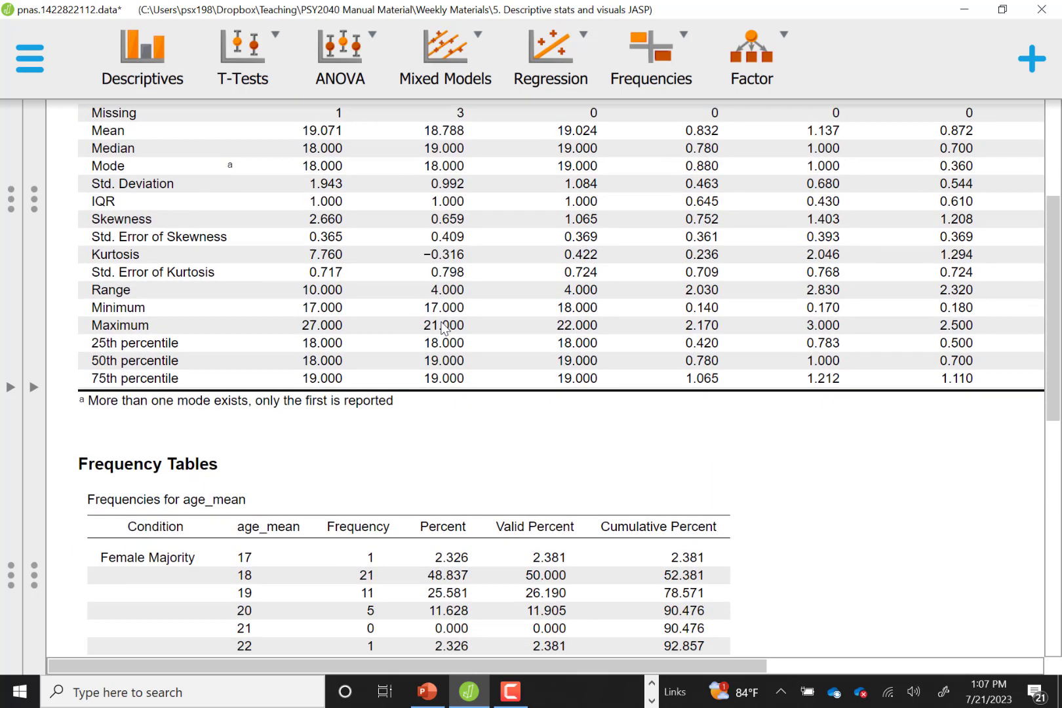
pyautogui.scroll(-3, 443, 328)
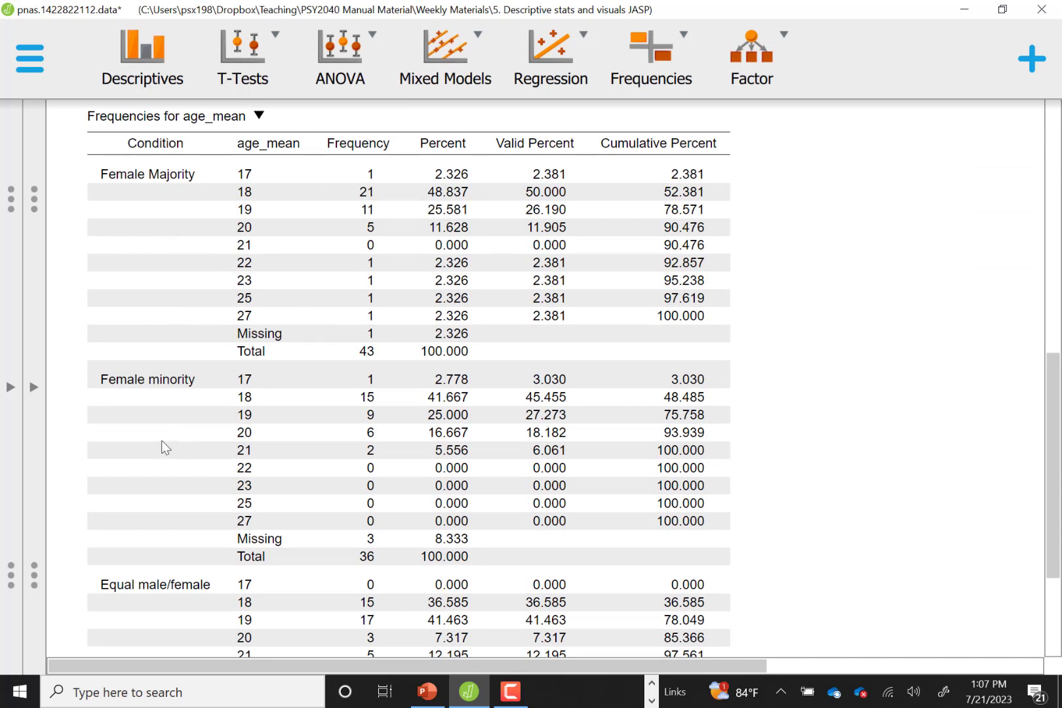
pyautogui.scroll(-1, 161, 387)
pyautogui.scroll(-2, 170, 382)
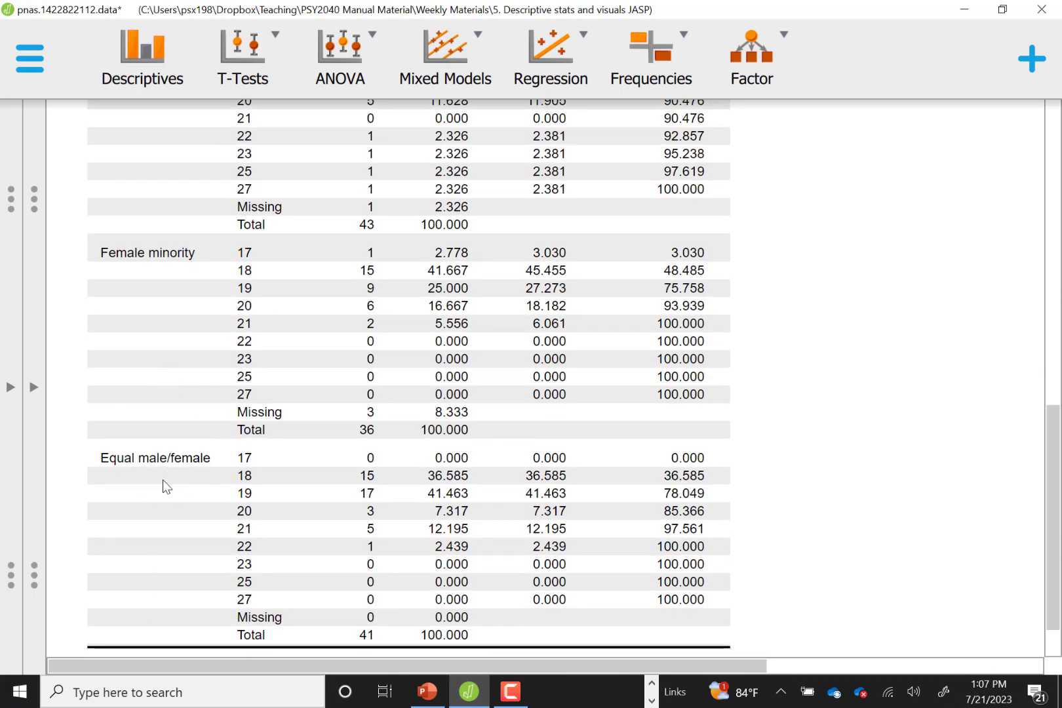
pyautogui.scroll(-1, 171, 483)
pyautogui.scroll(5, 170, 484)
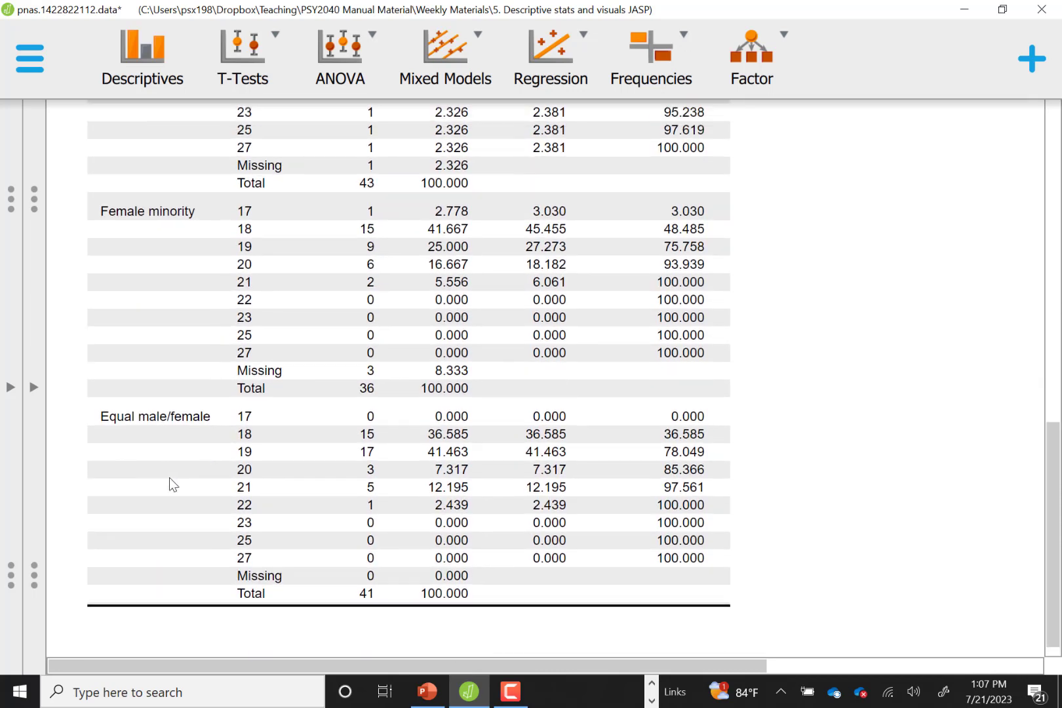
pyautogui.scroll(5, 170, 484)
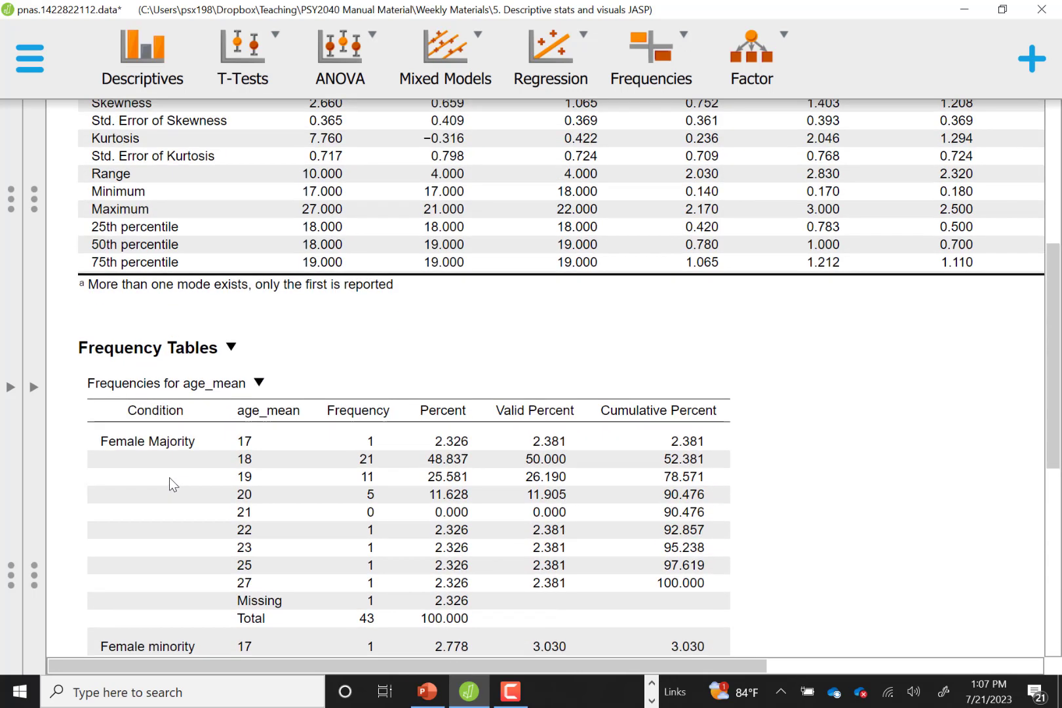
# Return to the analysis options and remove Condition from the split.
pyautogui.click(35, 380)
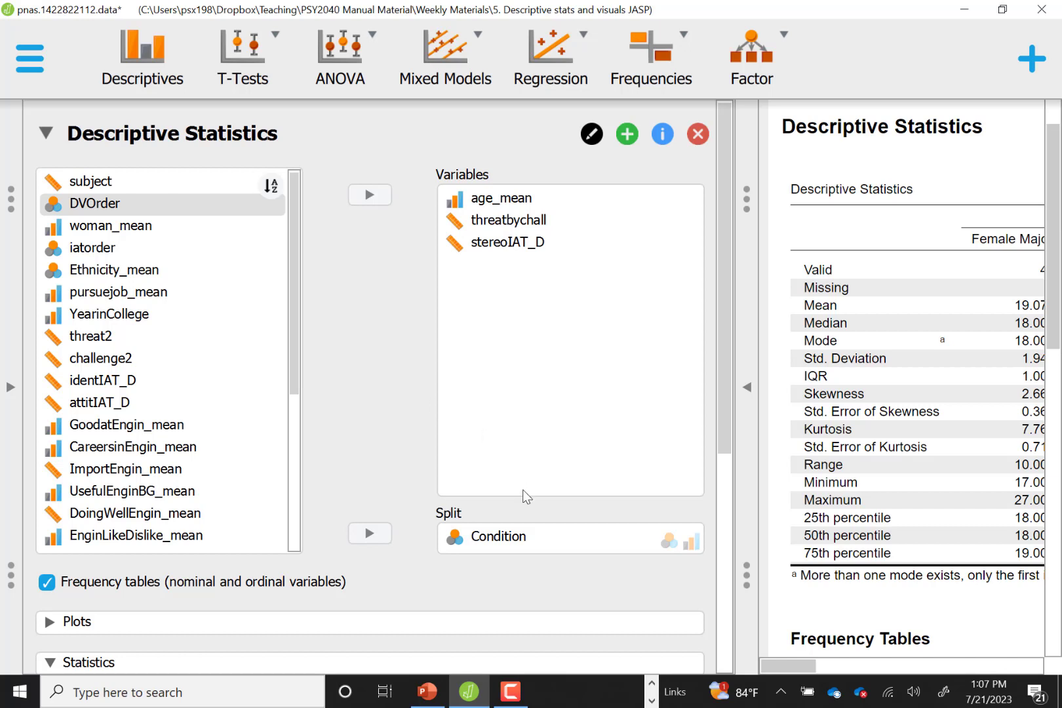
pyautogui.click(482, 542)
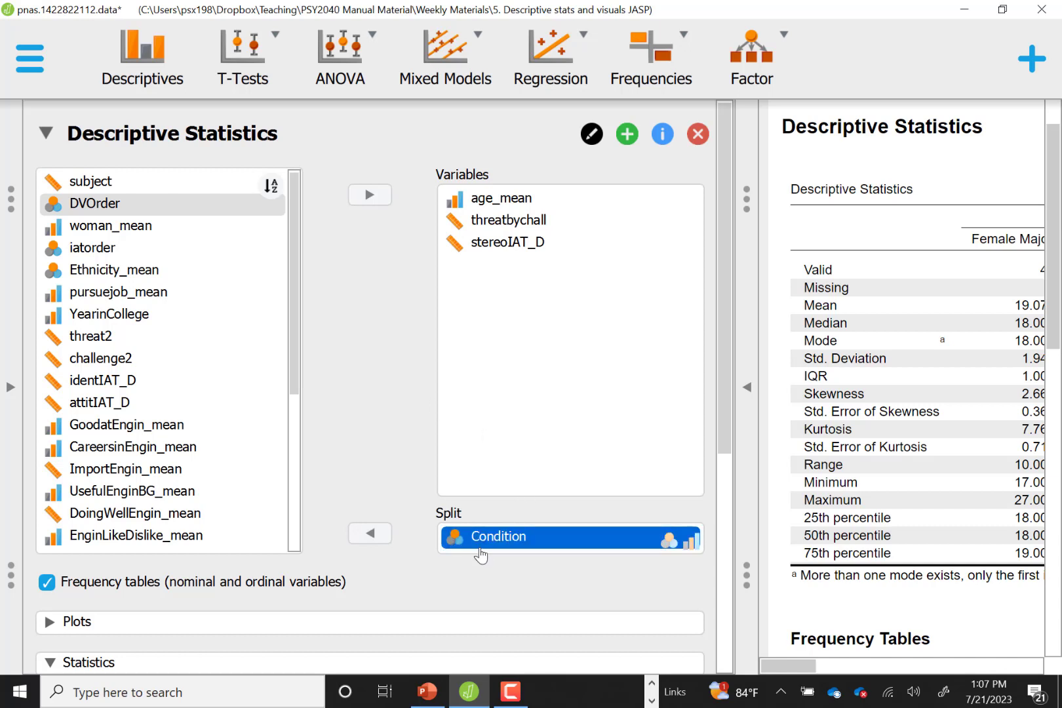
pyautogui.click(370, 534)
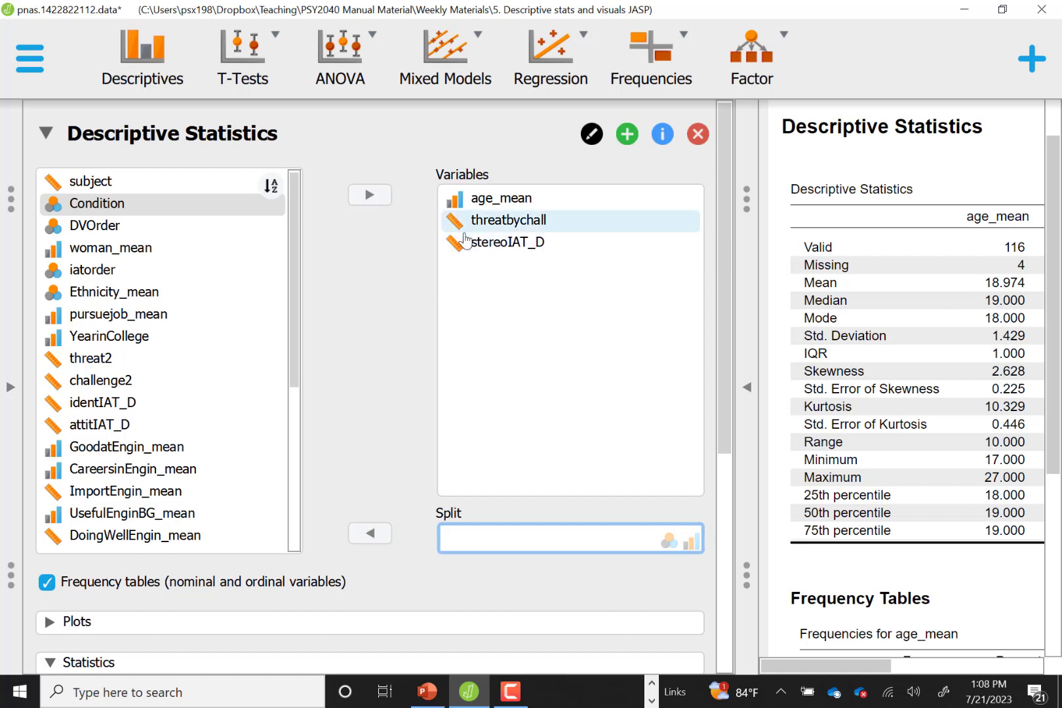
# Open the plot options and enable boxplots for the selected variables.
pyautogui.scroll(-5, 399, 401)
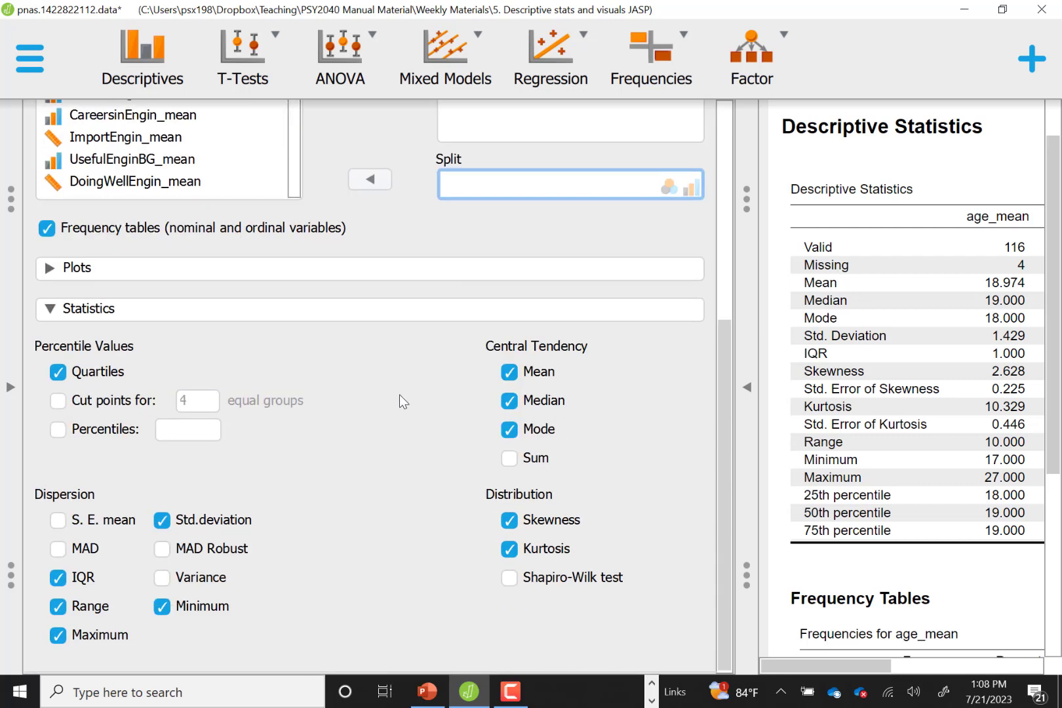
pyautogui.click(116, 274)
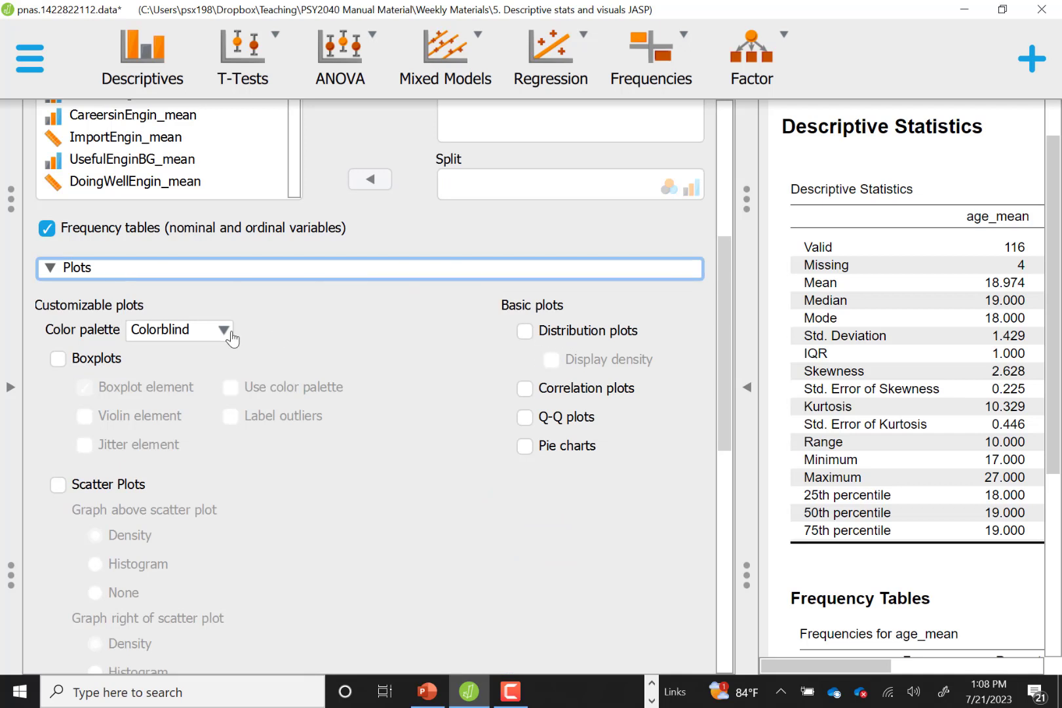
pyautogui.click(72, 361)
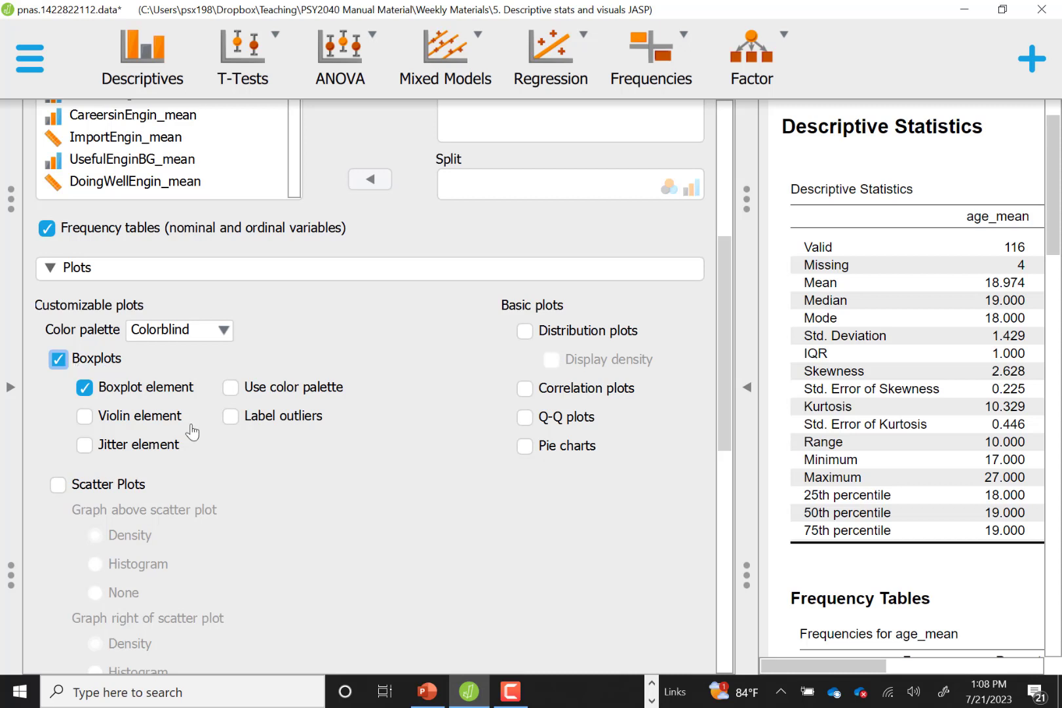
# Enable scatter plots with no graph above or to the right of them and a linear regression line.
pyautogui.click(103, 488)
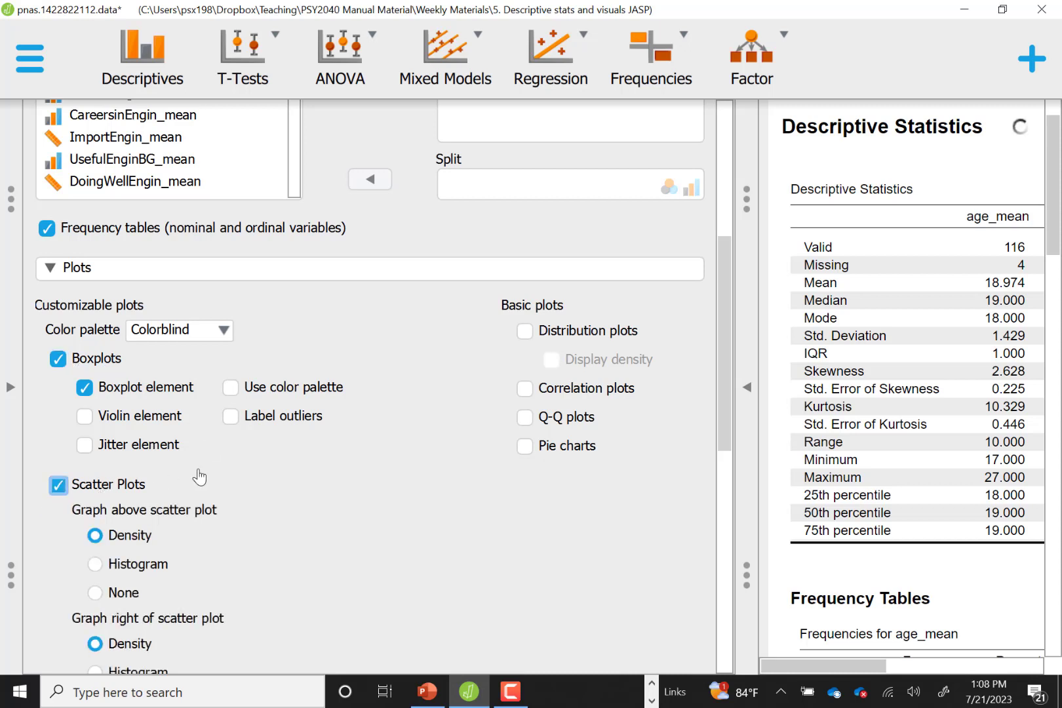
pyautogui.scroll(-5, 199, 477)
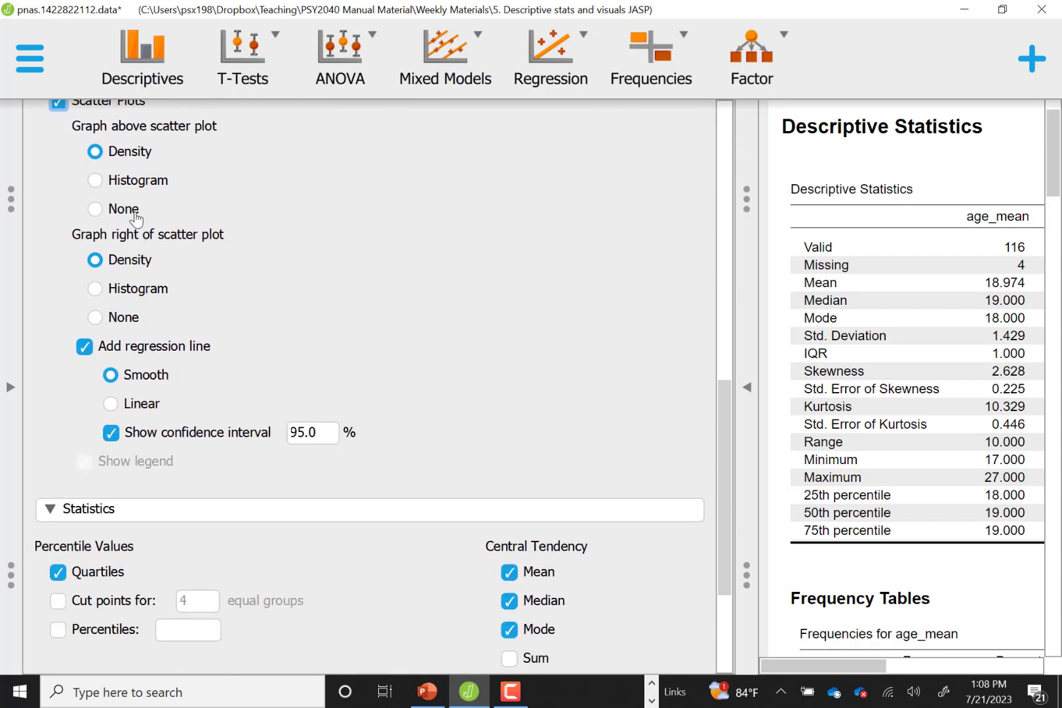
pyautogui.click(122, 208)
pyautogui.click(115, 318)
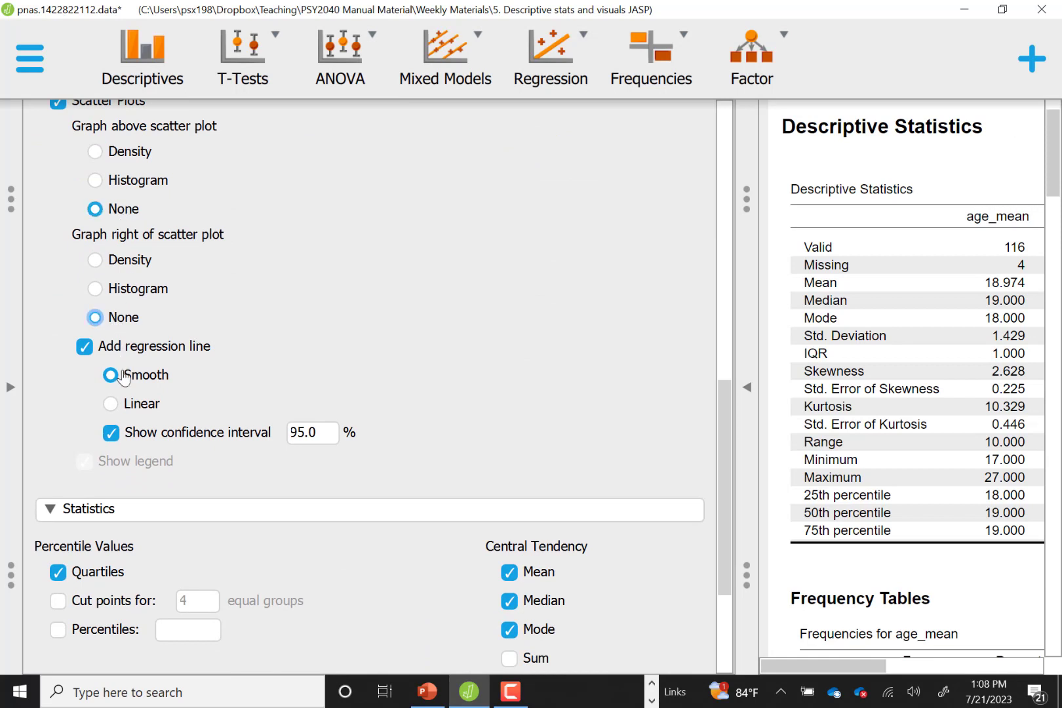
pyautogui.click(131, 405)
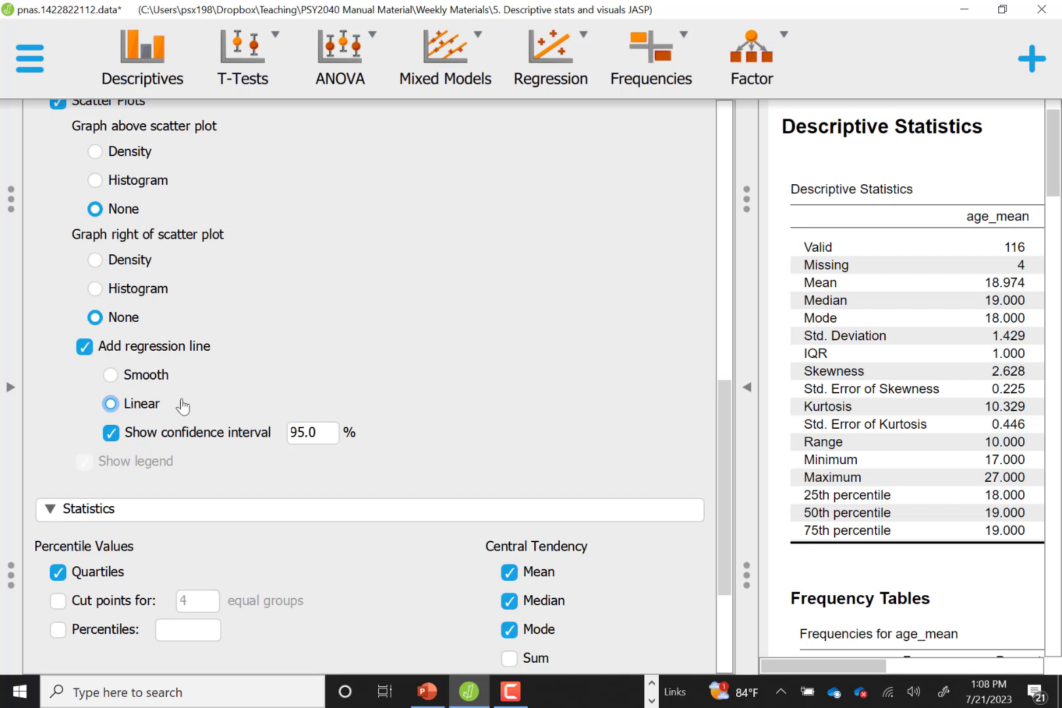
# Enable distribution plots and hide the analysis options to give the results the full width.
pyautogui.moveTo(722, 485); pyautogui.dragTo(720, 391)
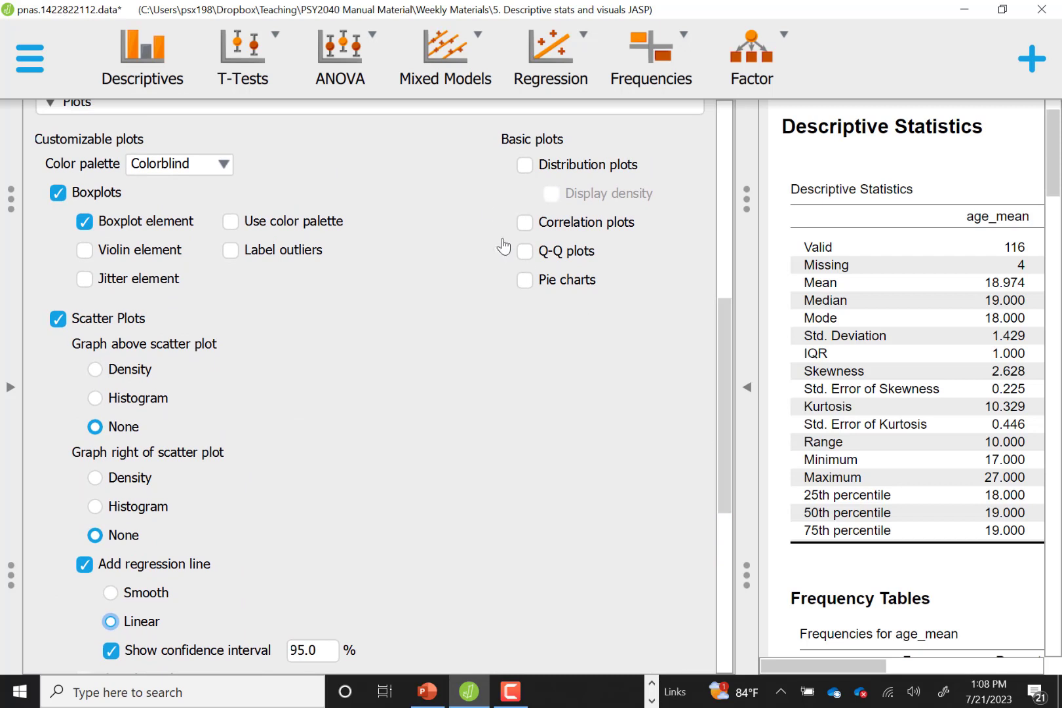
pyautogui.click(528, 166)
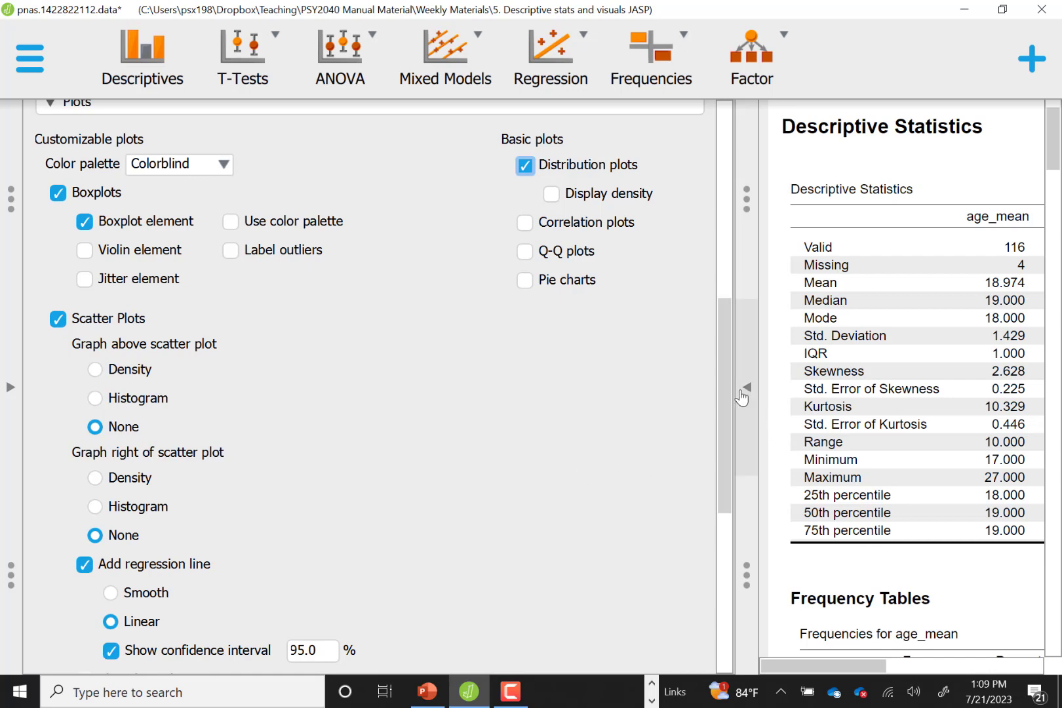
pyautogui.click(743, 393)
# Examine the distribution plots of age_mean, threatbychall and stereoIAT_D in the results.
pyautogui.scroll(-5, 743, 399)
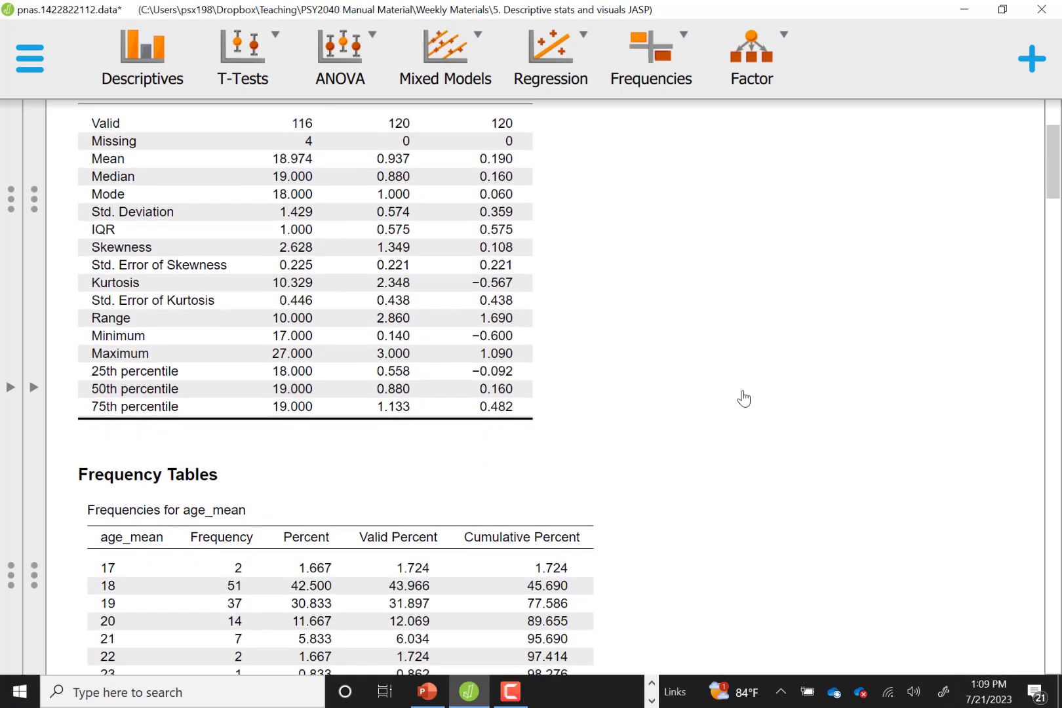
pyautogui.scroll(-6, 743, 399)
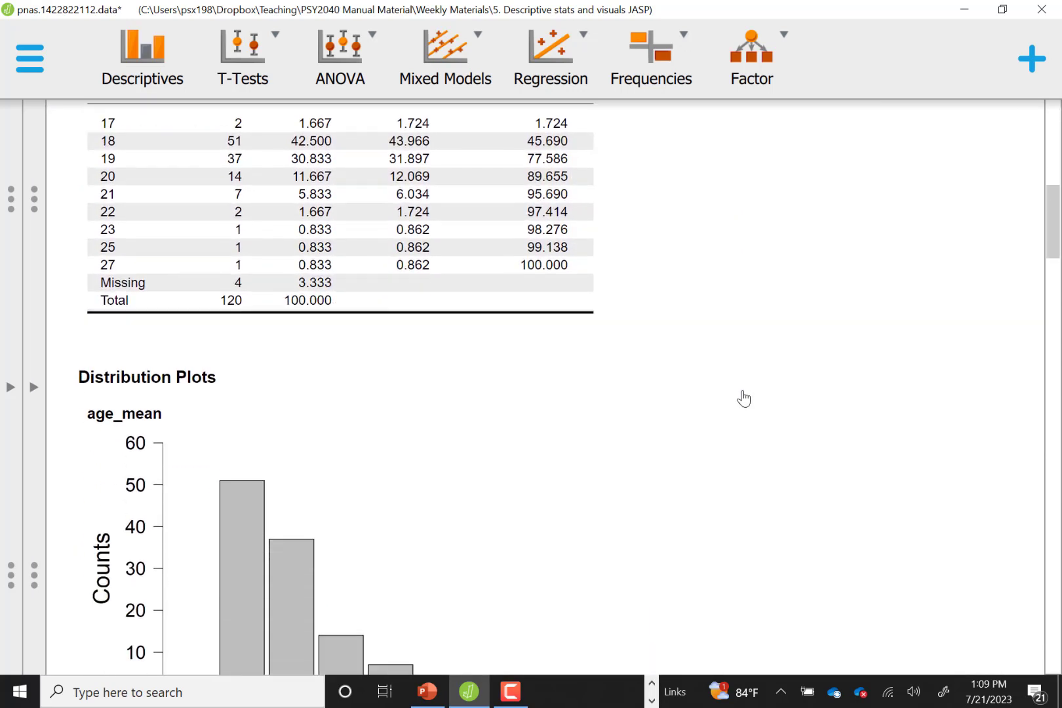
pyautogui.scroll(-2, 743, 398)
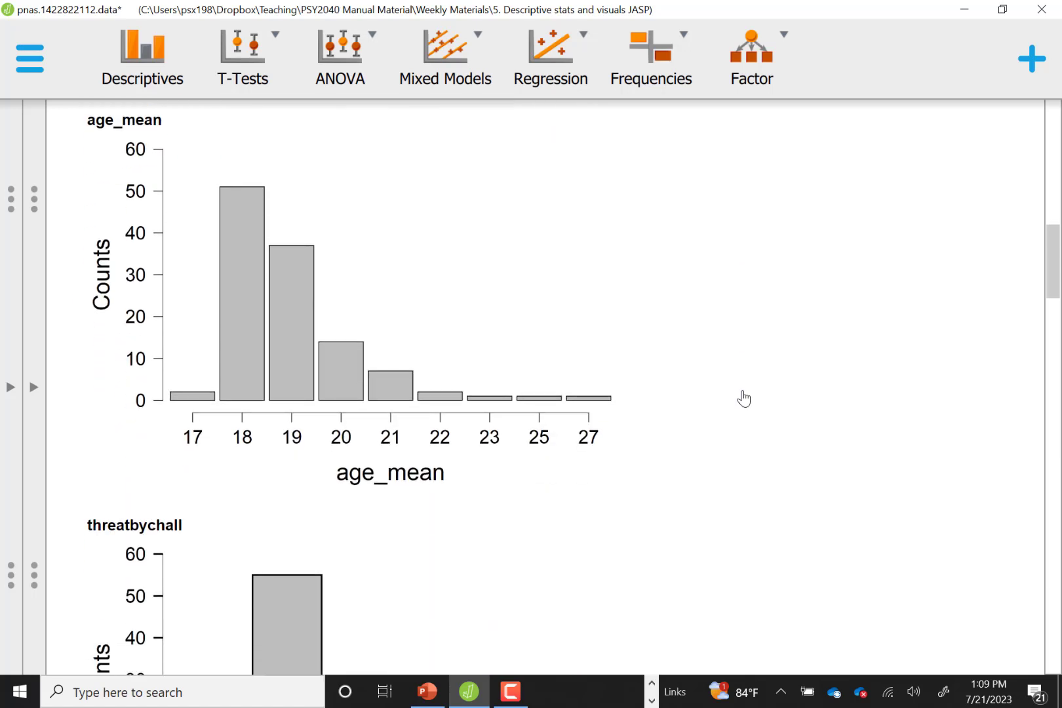
pyautogui.scroll(1, 744, 398)
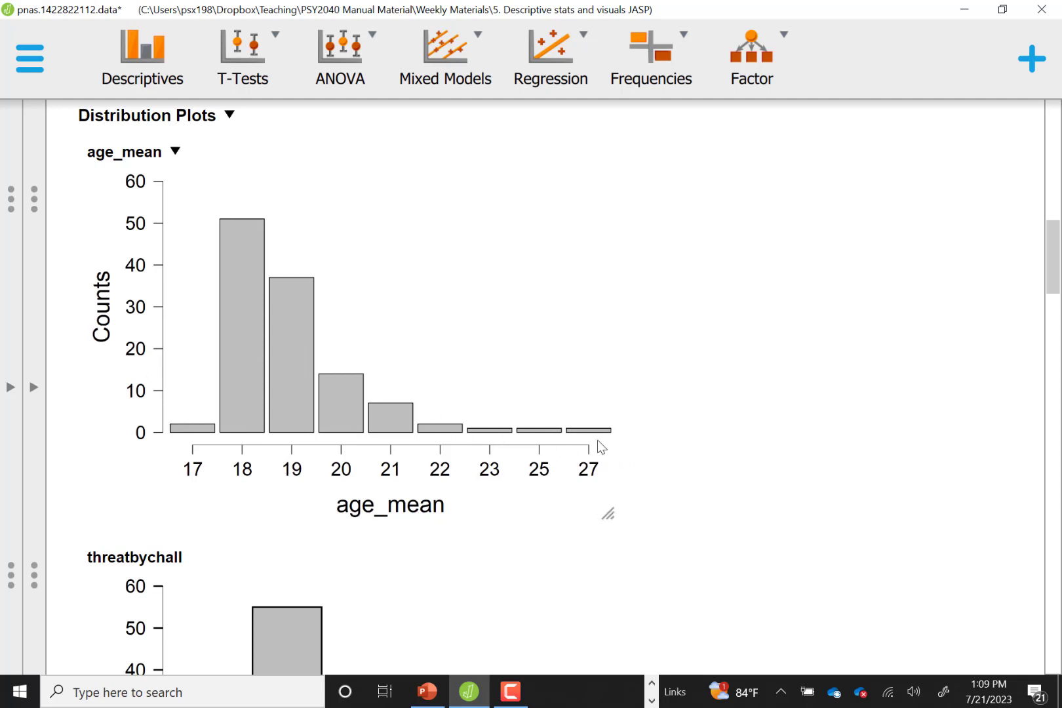
pyautogui.scroll(-5, 602, 396)
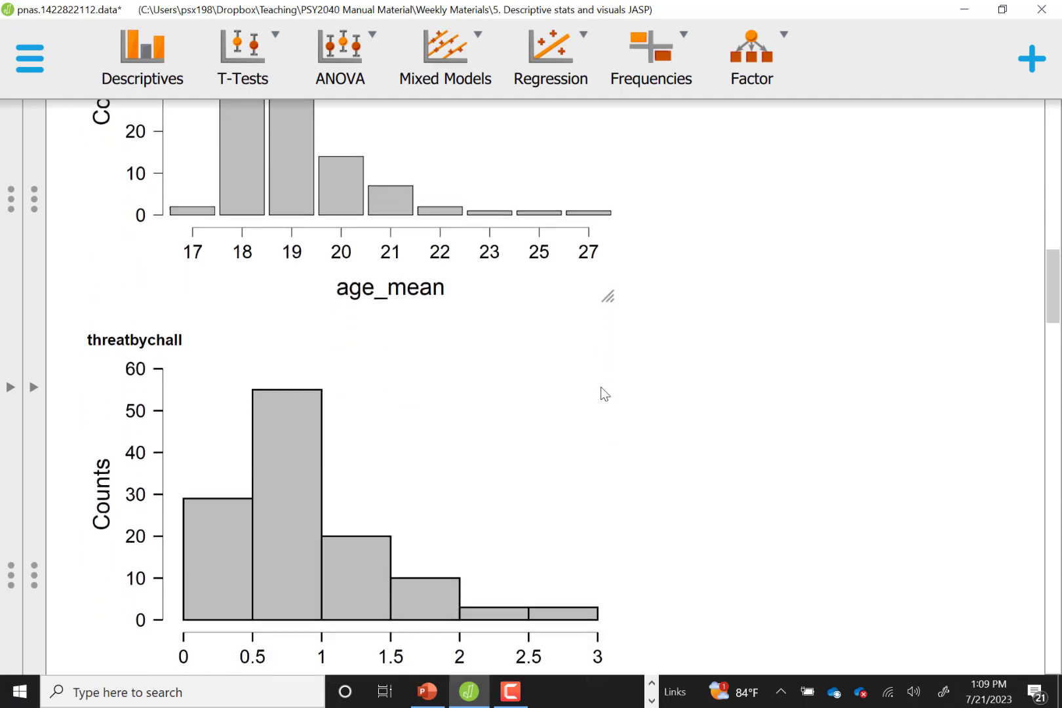
pyautogui.scroll(-1, 604, 394)
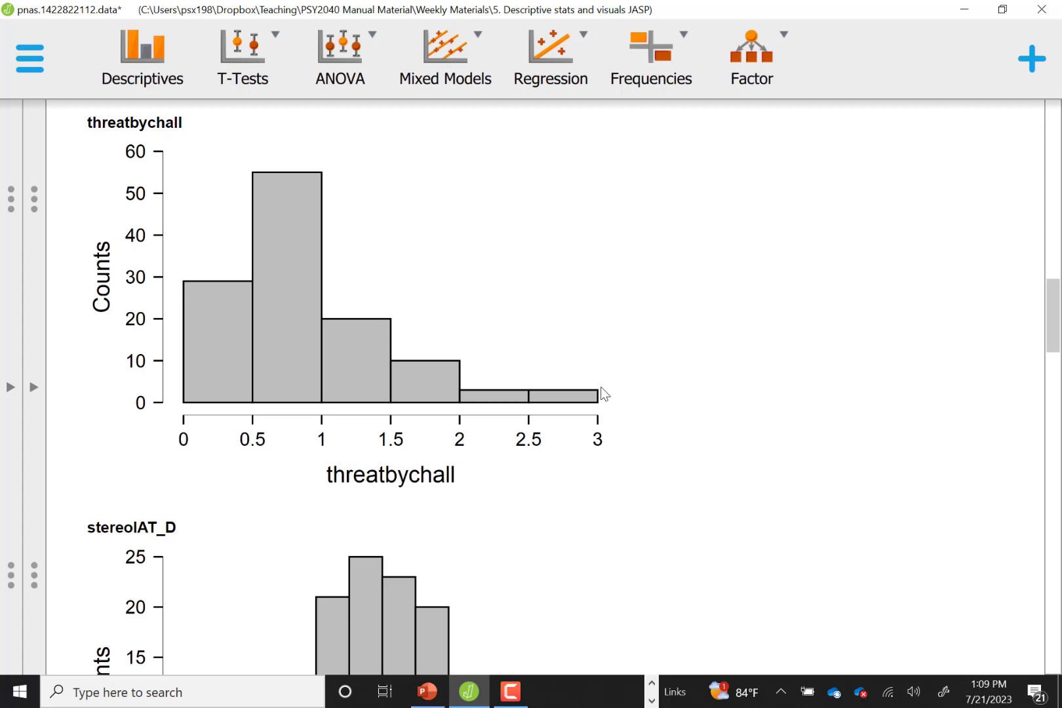
pyautogui.scroll(-6, 604, 393)
pyautogui.scroll(-1, 606, 374)
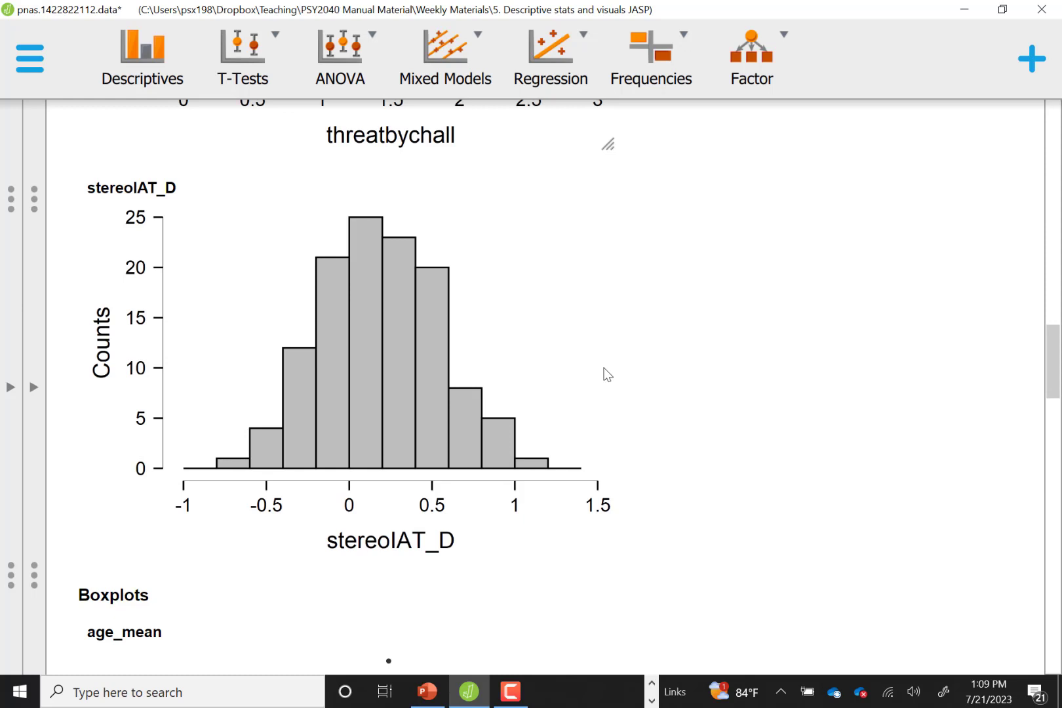
# Examine the boxplots of age_mean, threatbychall and stereoIAT_D for outliers and spread.
pyautogui.scroll(-5, 608, 374)
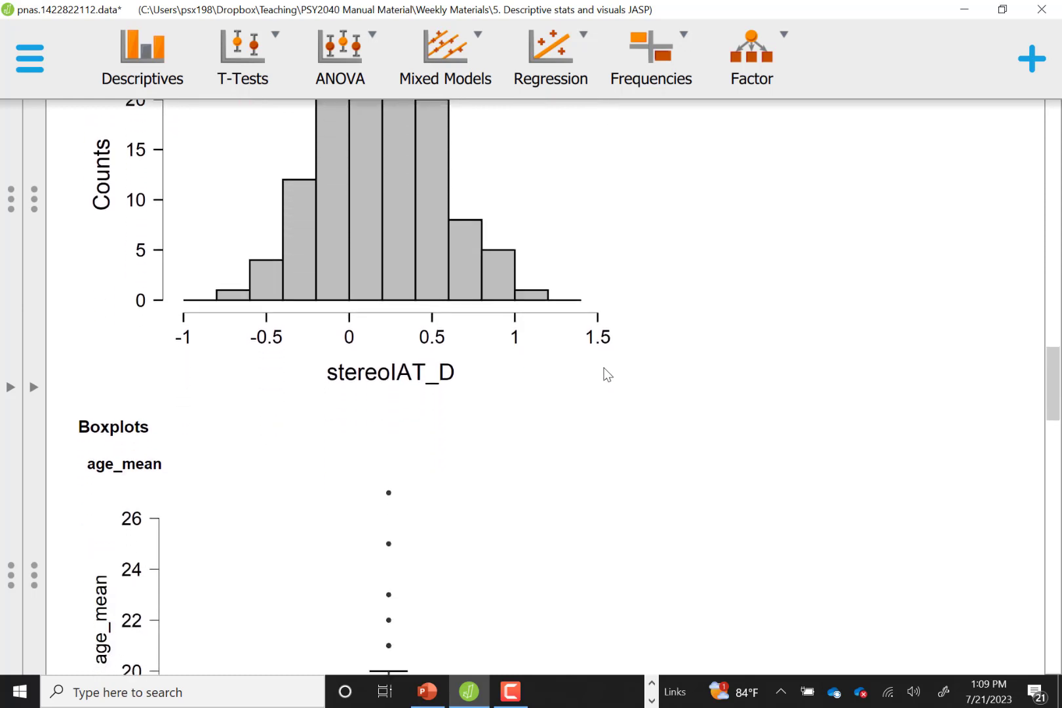
pyautogui.scroll(-1, 608, 374)
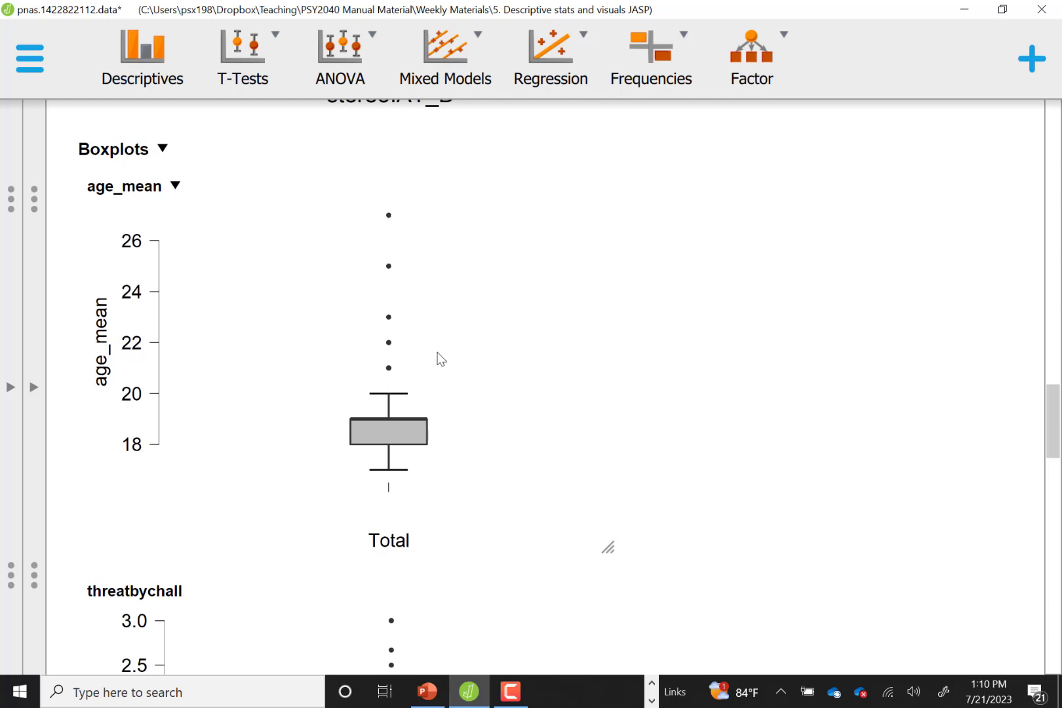
pyautogui.scroll(-5, 440, 357)
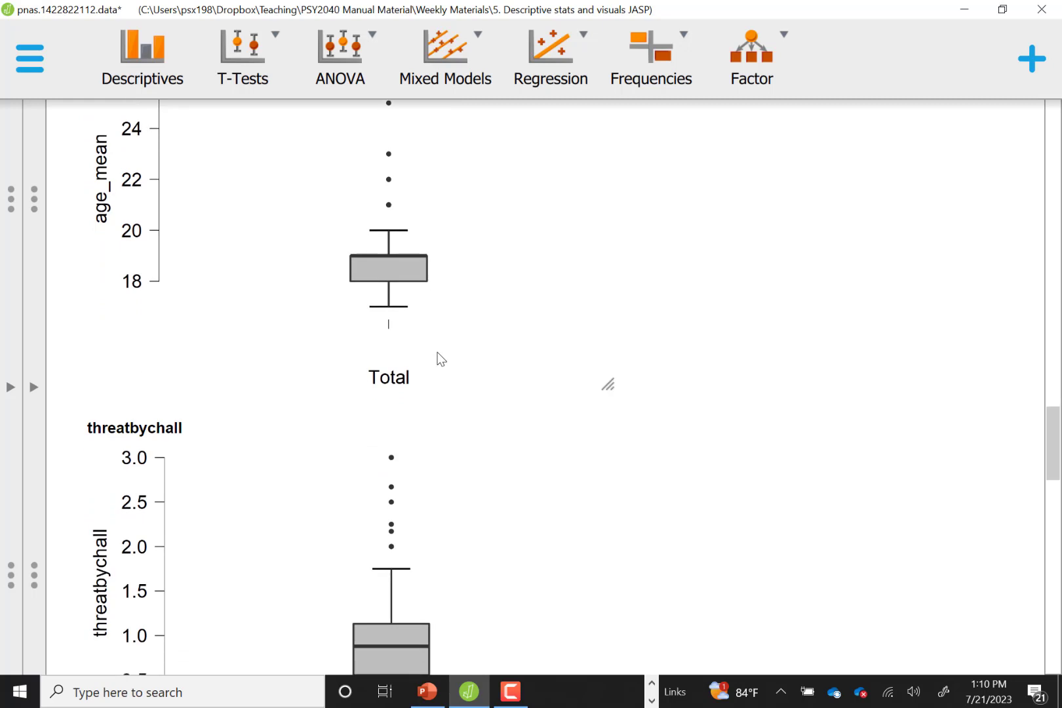
pyautogui.scroll(-2, 440, 358)
pyautogui.scroll(-1, 440, 358)
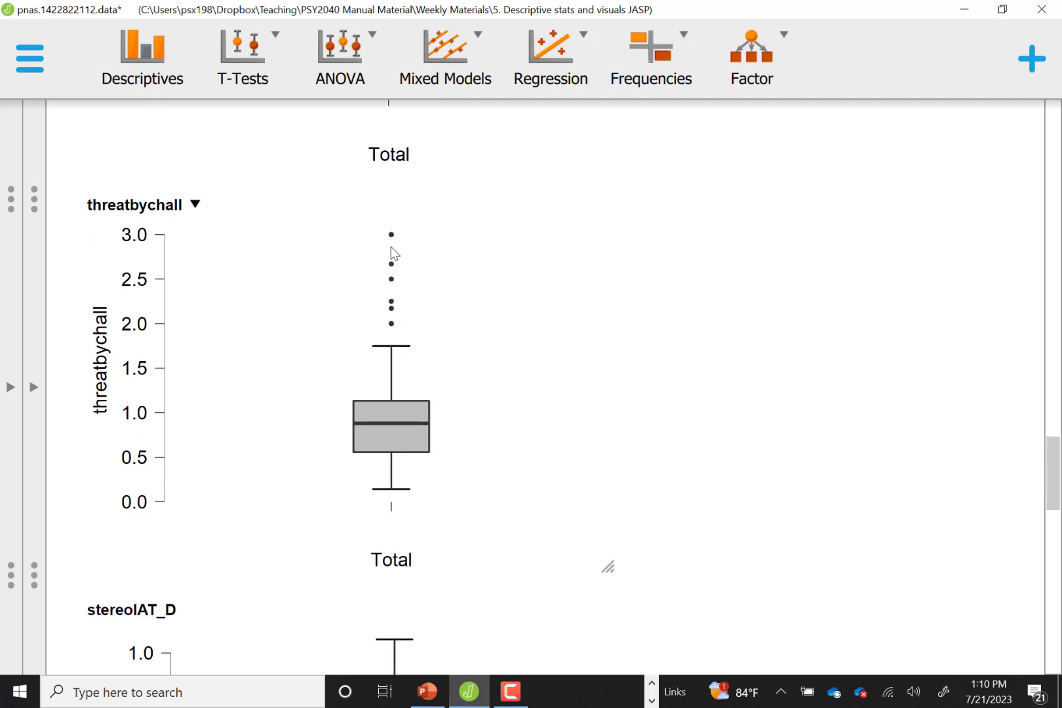
pyautogui.scroll(-4, 390, 247)
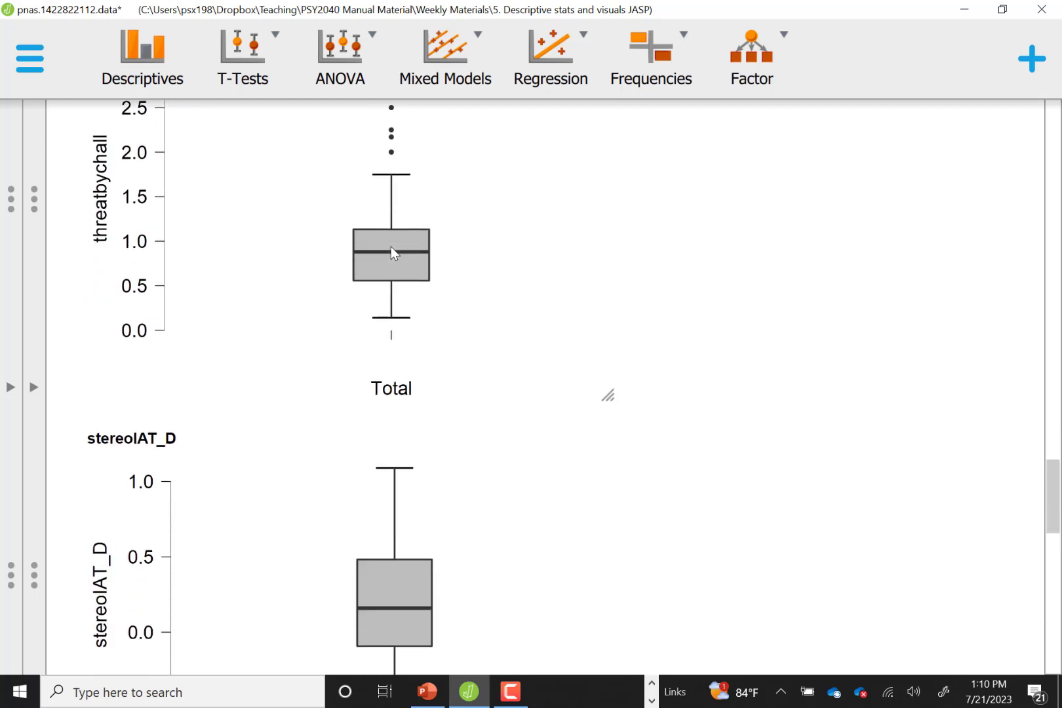
pyautogui.scroll(-2, 390, 246)
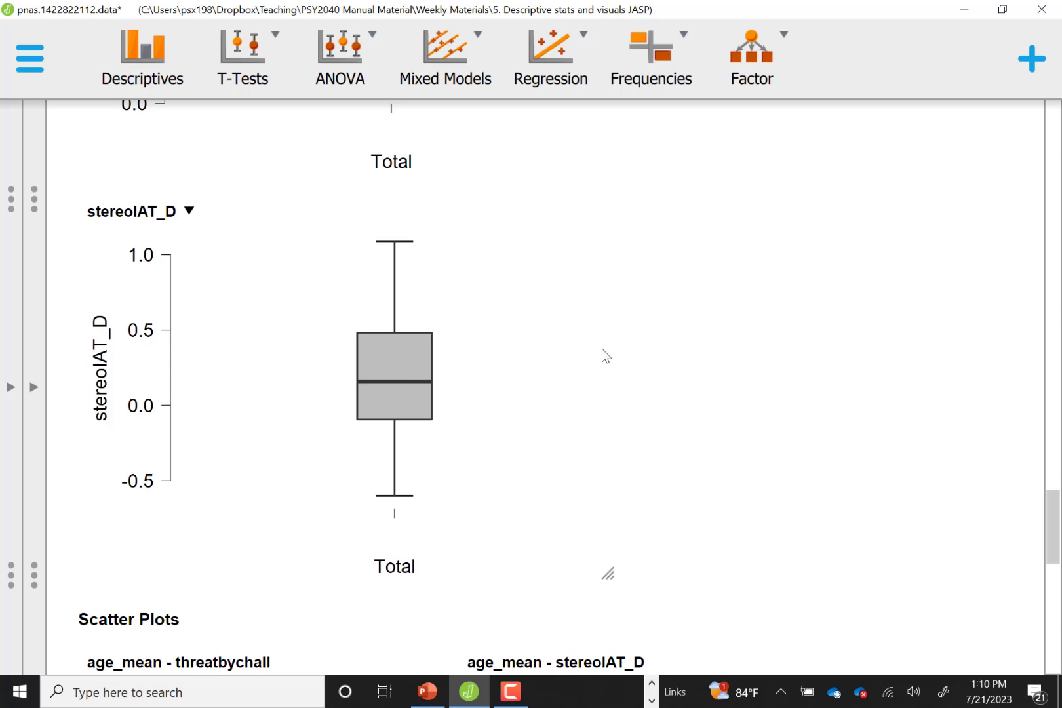
# Examine the scatter plots and regression lines for each pair of the three variables.
pyautogui.scroll(-3, 651, 362)
pyautogui.scroll(-3, 651, 362)
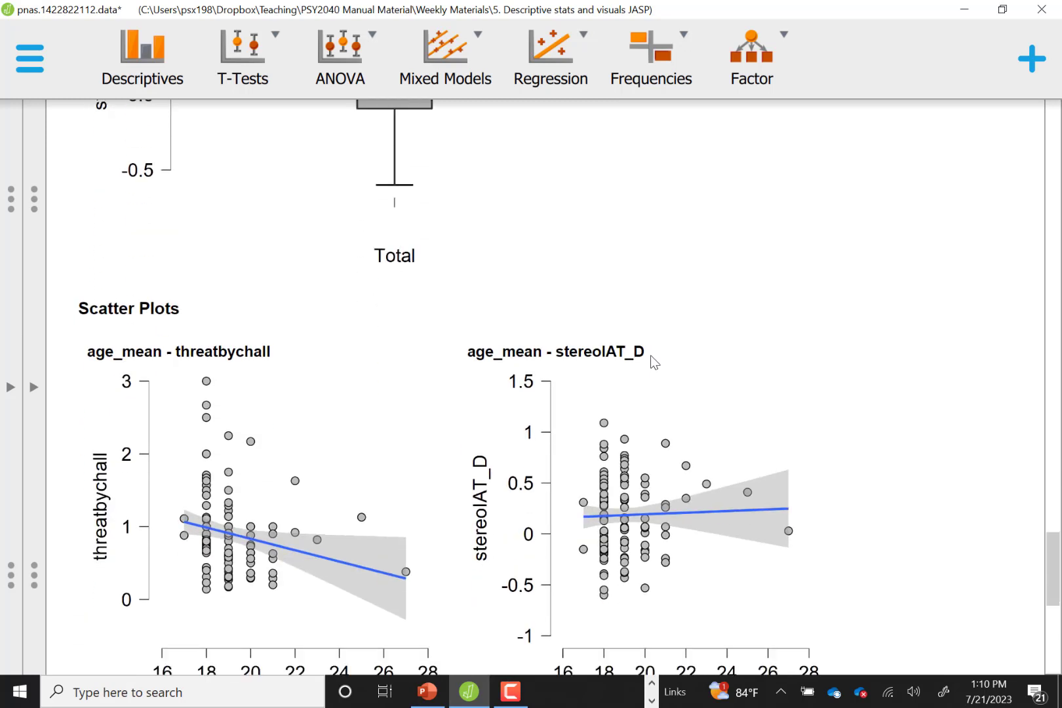
pyautogui.scroll(-2, 651, 362)
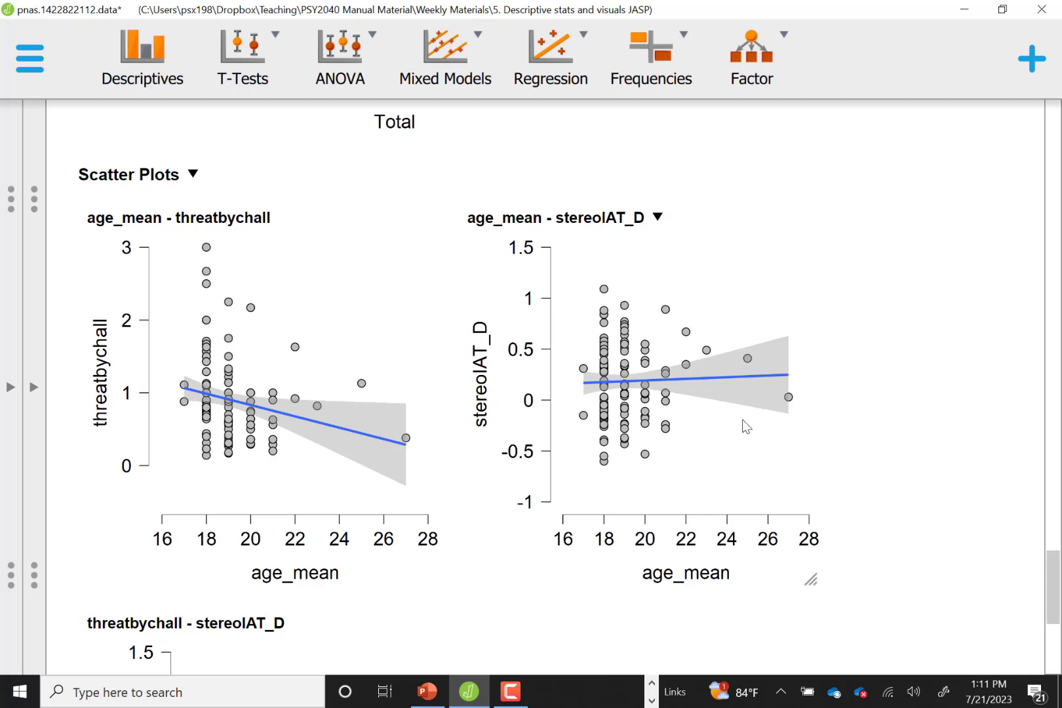
pyautogui.scroll(-5, 702, 387)
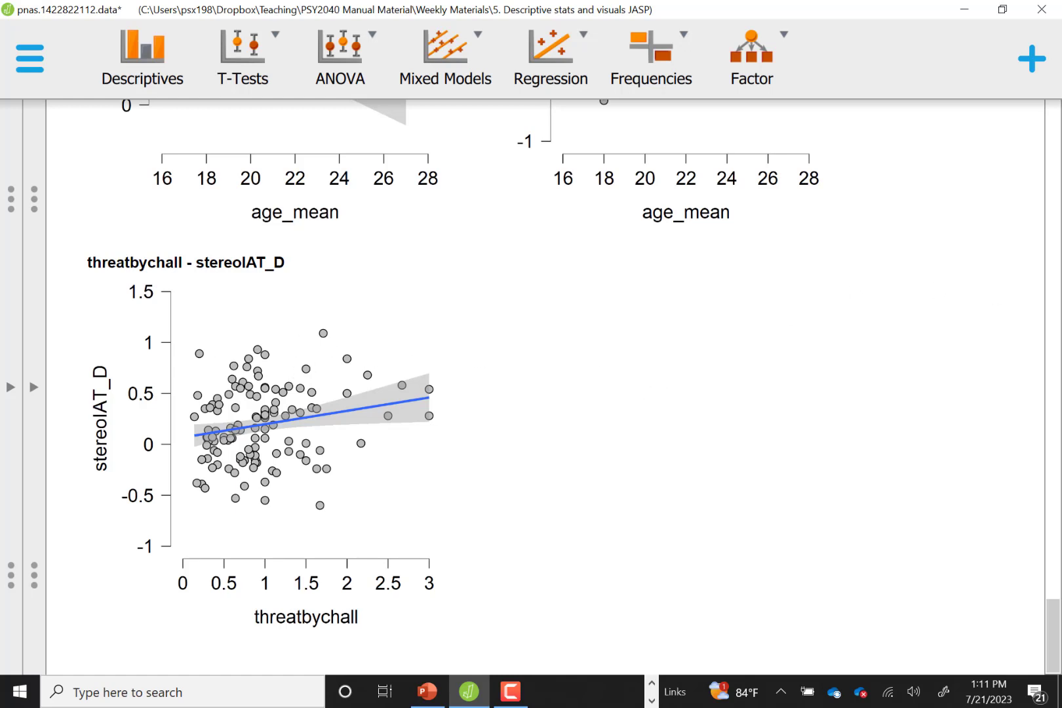
# Return to the analysis options and split the descriptives and plots by Condition.
pyautogui.click(34, 383)
pyautogui.scroll(10, 415, 374)
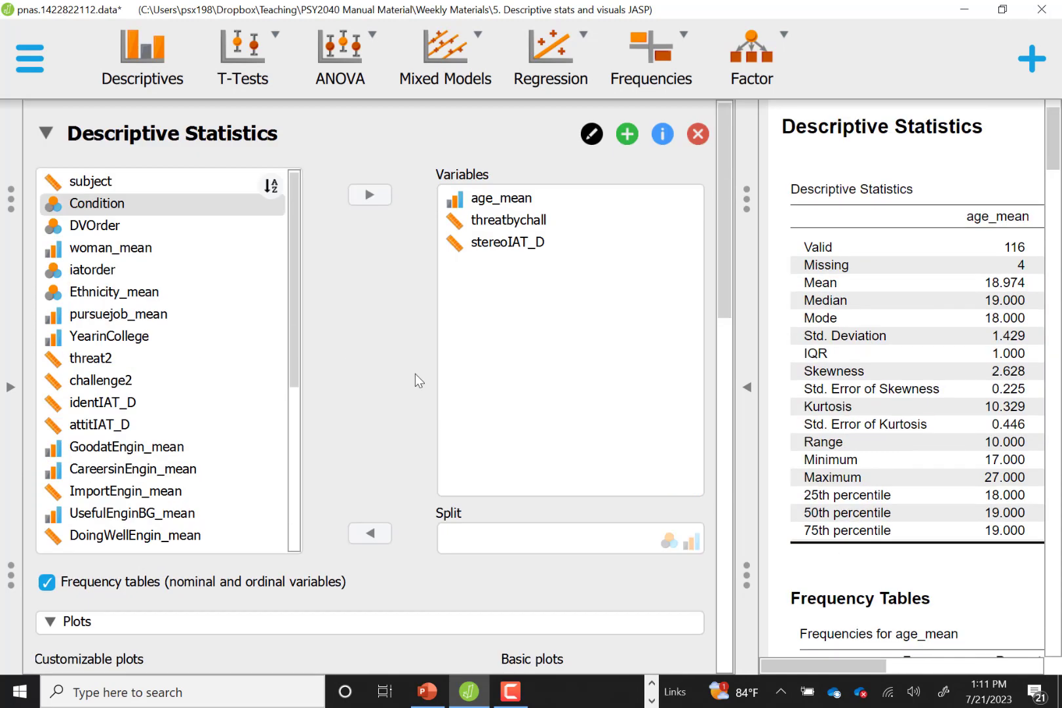
pyautogui.scroll(-5, 415, 374)
pyautogui.scroll(5, 399, 351)
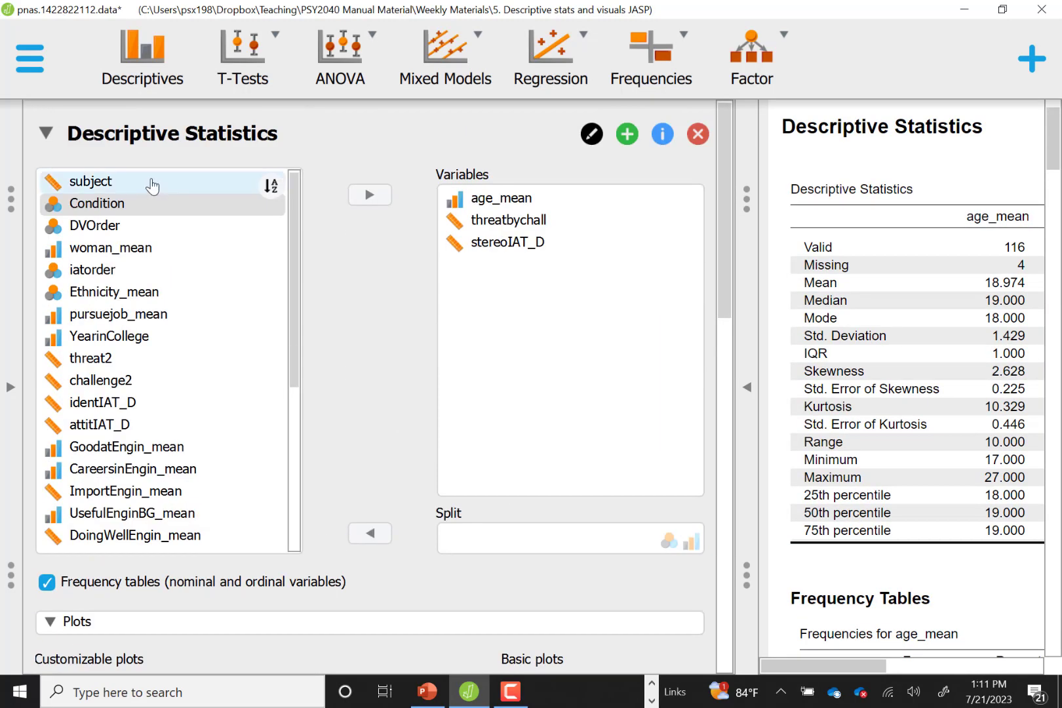
pyautogui.click(135, 205)
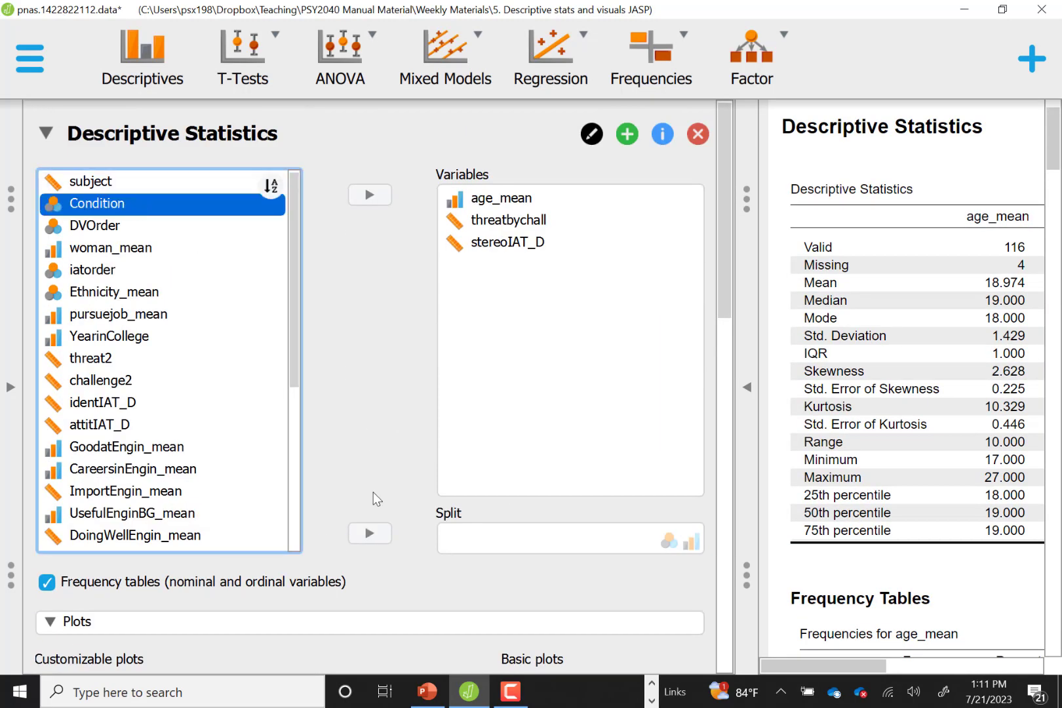
pyautogui.click(370, 533)
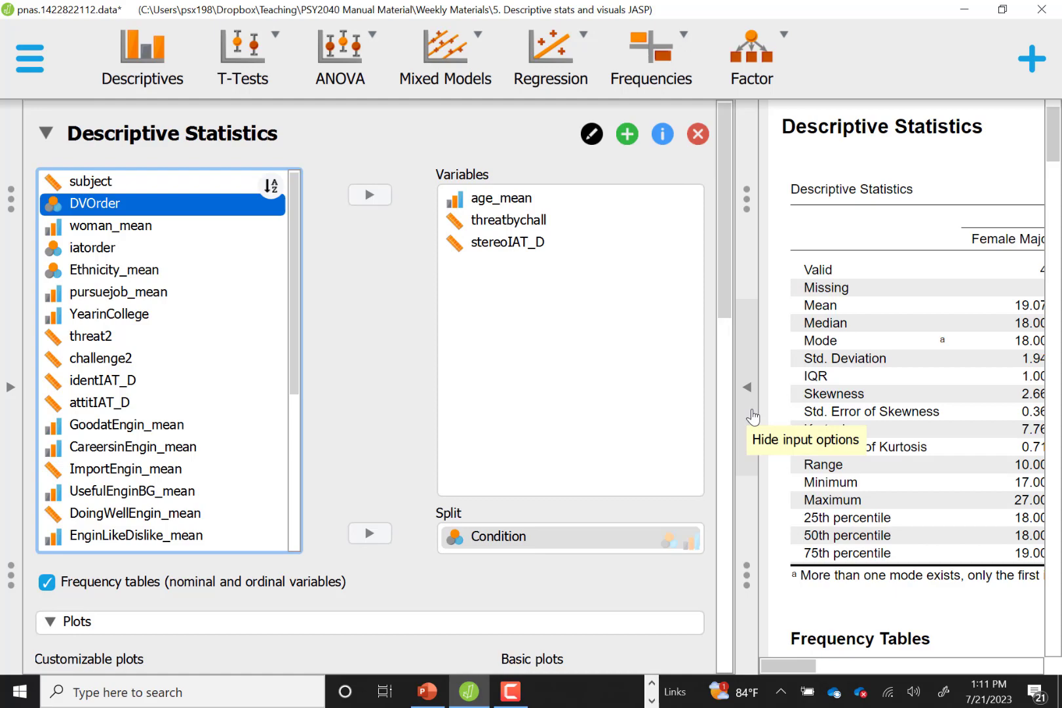
# Expand the results and view the age_mean distribution plots for each Condition group.
pyautogui.click(752, 416)
pyautogui.scroll(-12, 752, 417)
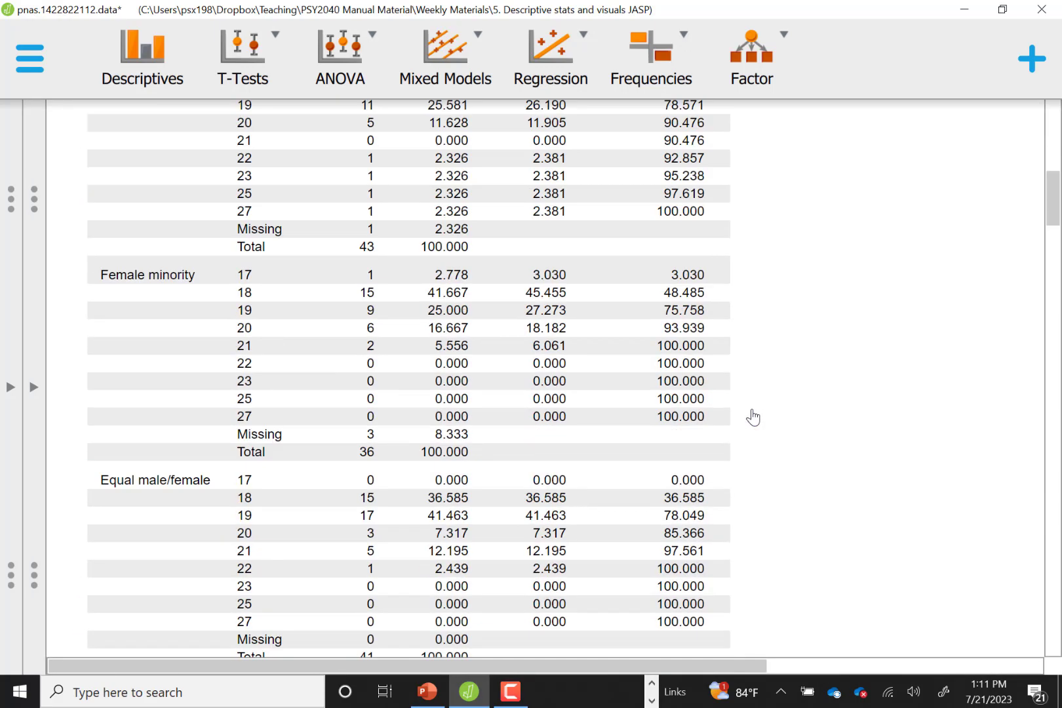
pyautogui.scroll(-10, 752, 416)
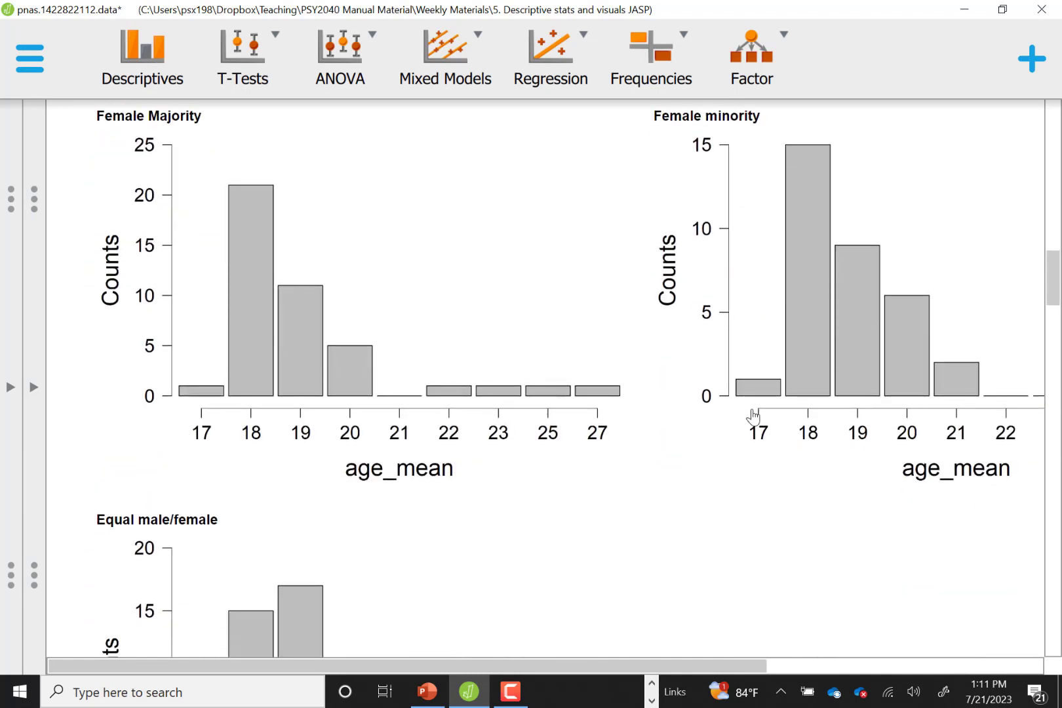
pyautogui.scroll(2, 752, 416)
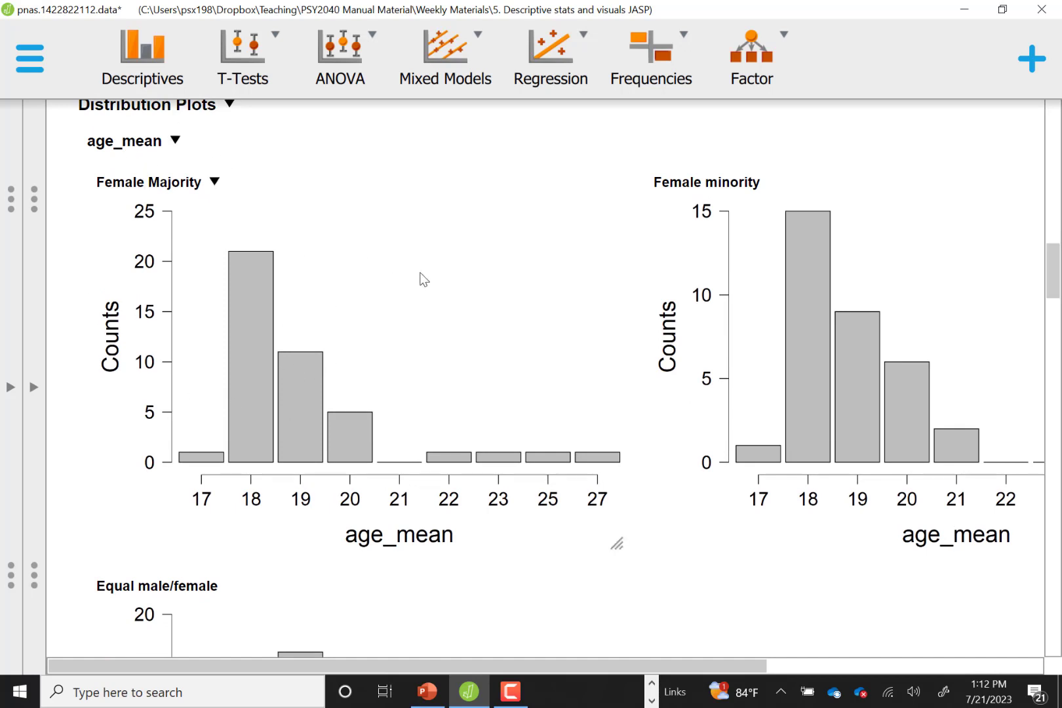
# Examine the age_mean distribution plot for the Equal male/female group and the threatbychall distribution plots for each Condition group.
pyautogui.scroll(-5, 798, 300)
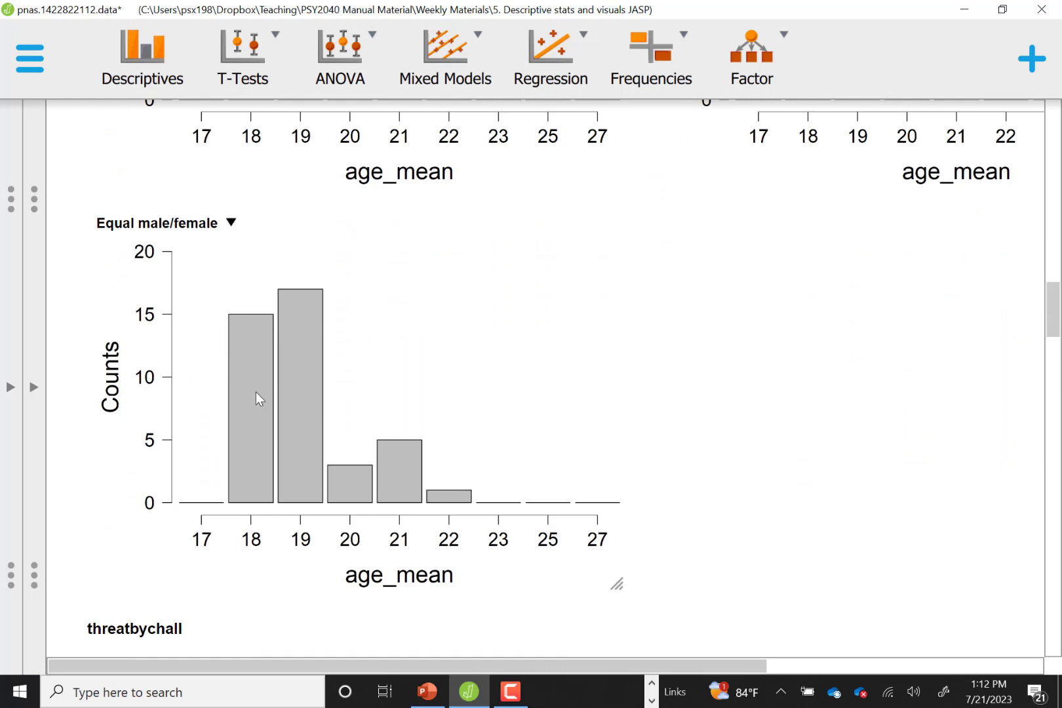
pyautogui.scroll(-7, 355, 347)
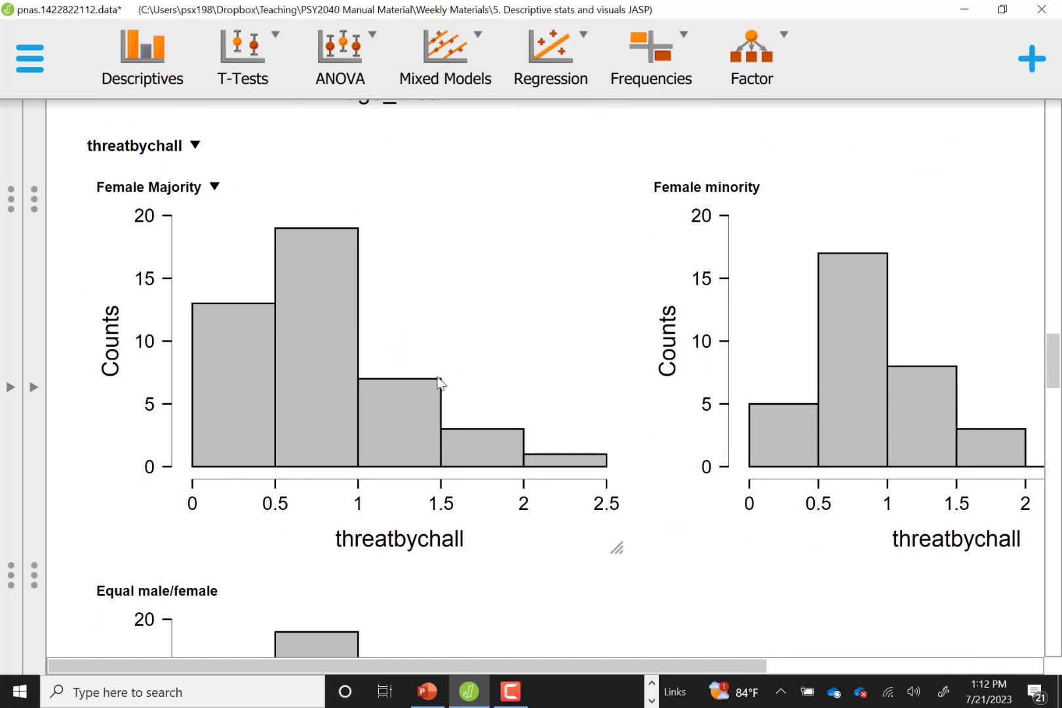
pyautogui.scroll(-1, 456, 464)
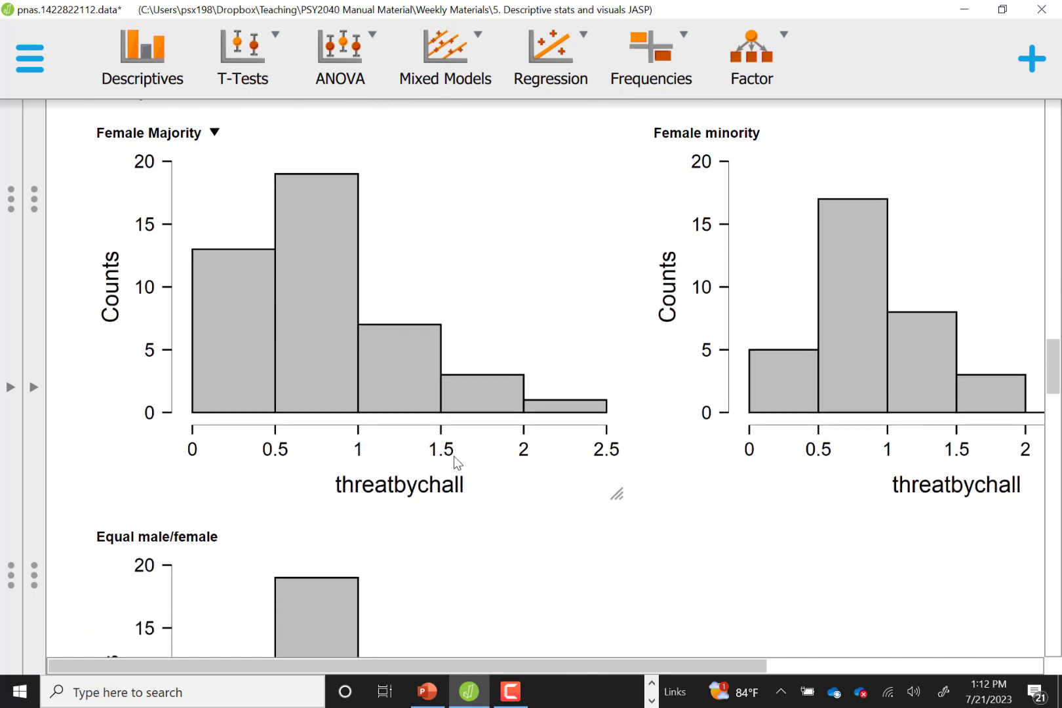
pyautogui.scroll(1, 456, 463)
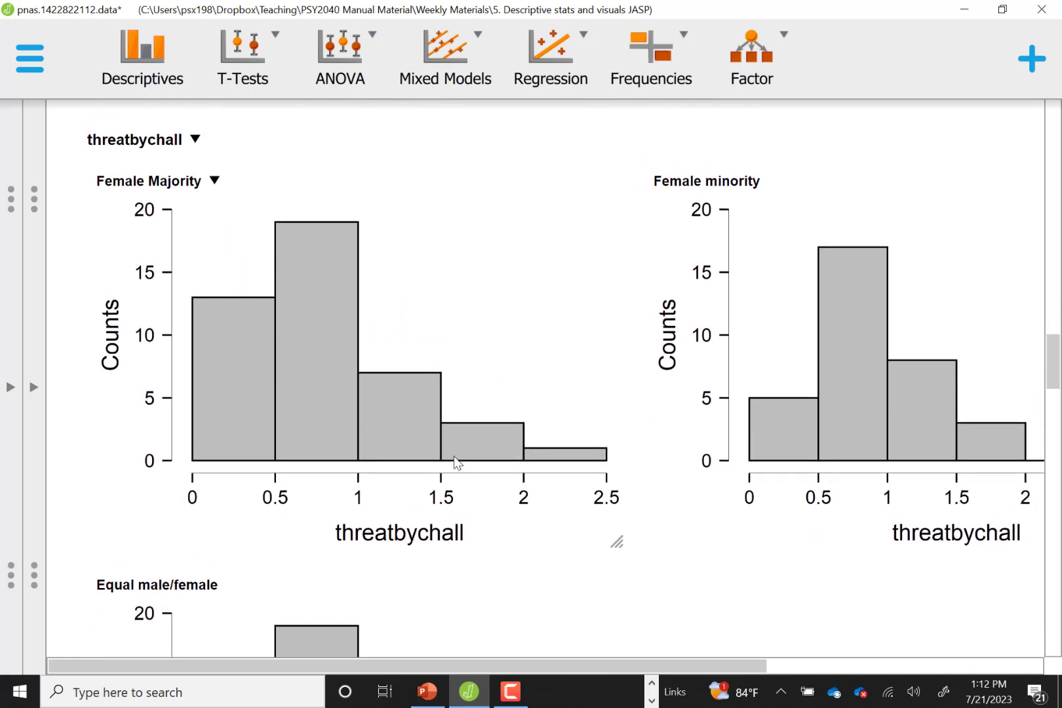
pyautogui.scroll(-7, 457, 463)
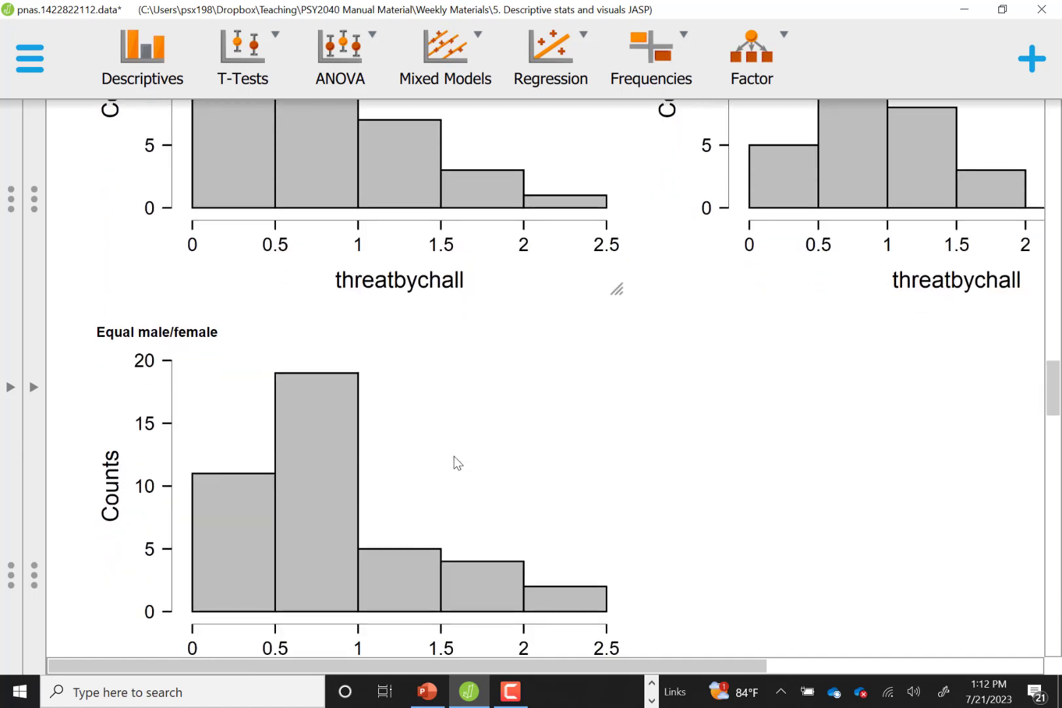
# Examine the stereoIAT_D distribution plots for all three Condition groups and continue to the boxplots split by Condition.
pyautogui.scroll(-4, 457, 463)
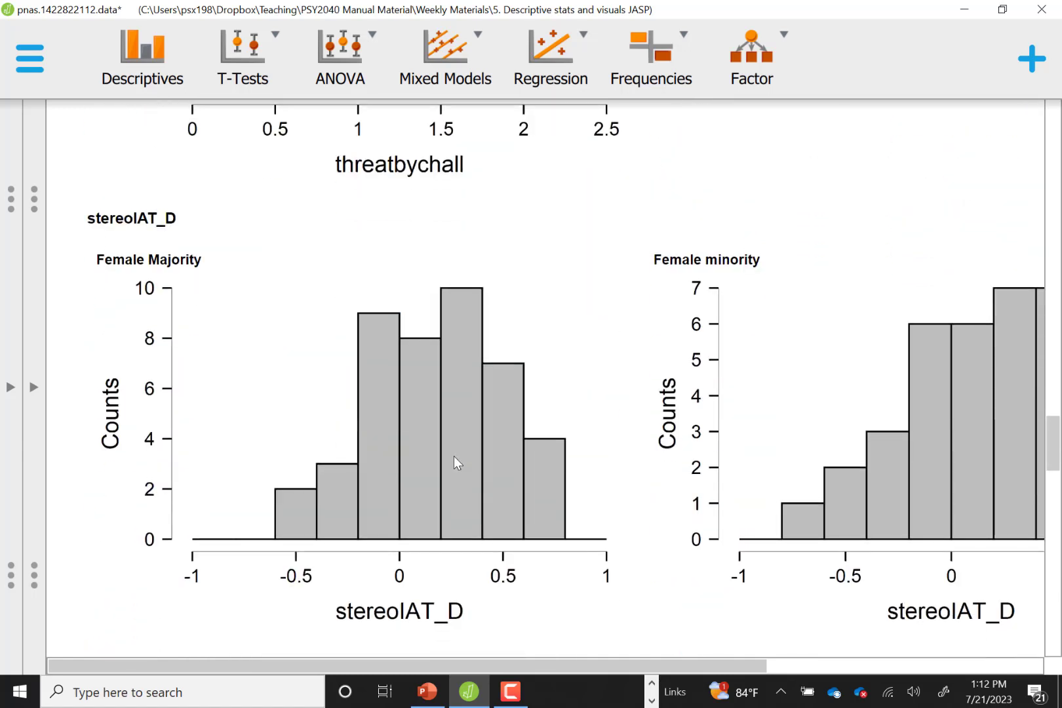
pyautogui.scroll(-1, 457, 463)
pyautogui.hscroll(3, 457, 463)
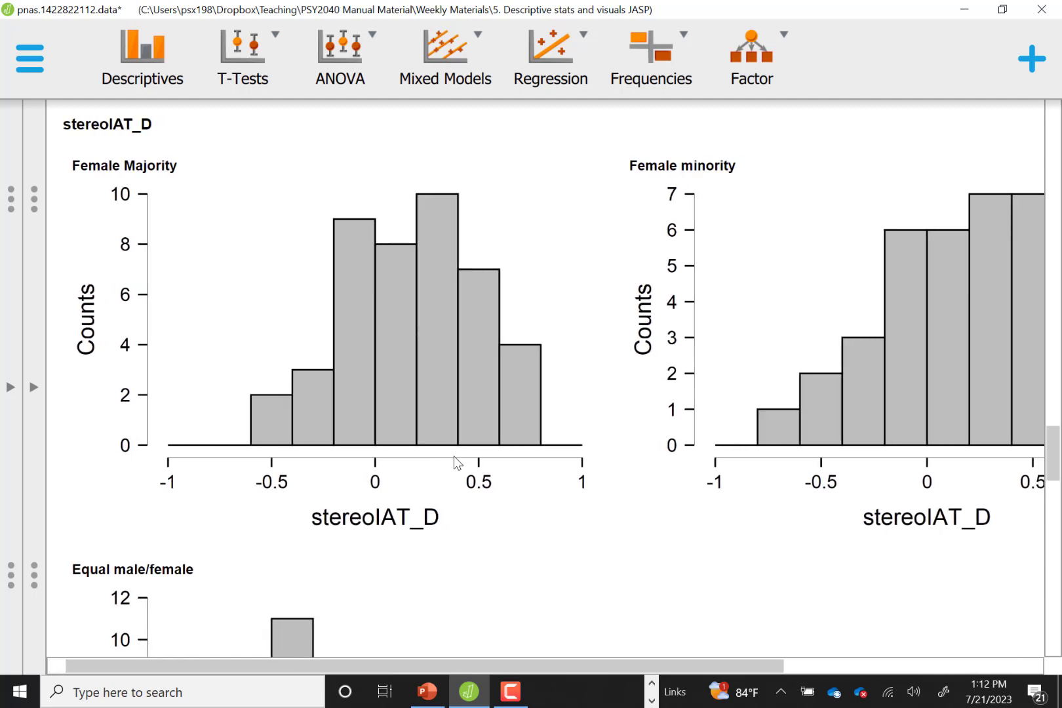
pyautogui.hscroll(-2, 457, 464)
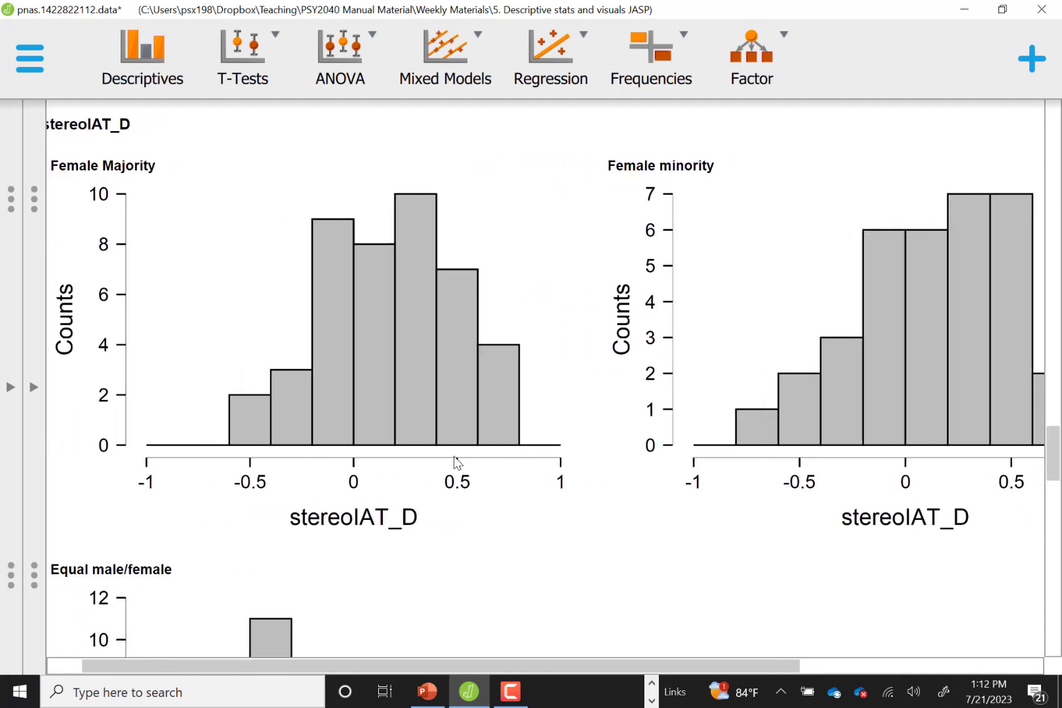
pyautogui.hscroll(1, 457, 463)
pyautogui.hscroll(-2, 457, 463)
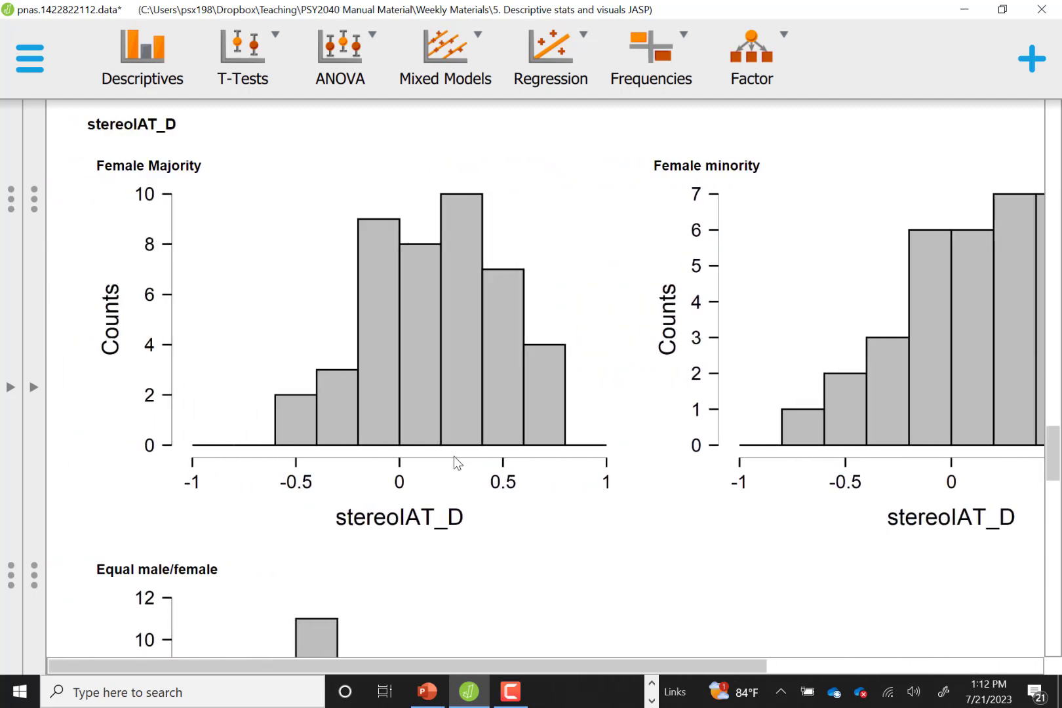
pyautogui.scroll(-10, 457, 463)
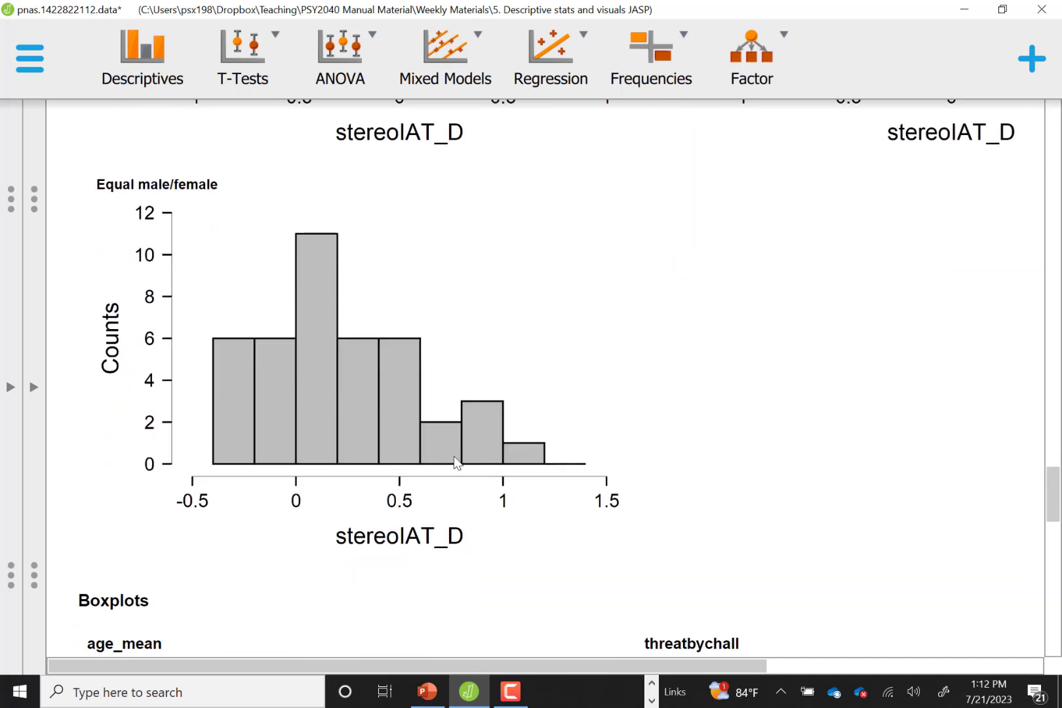
pyautogui.scroll(-4, 457, 464)
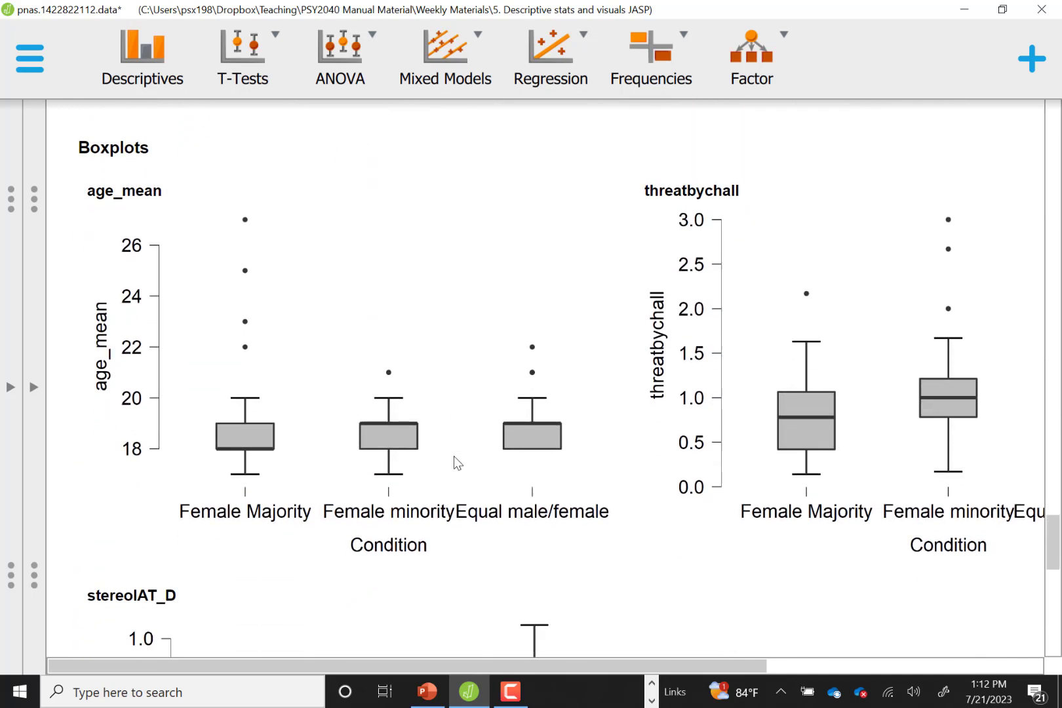